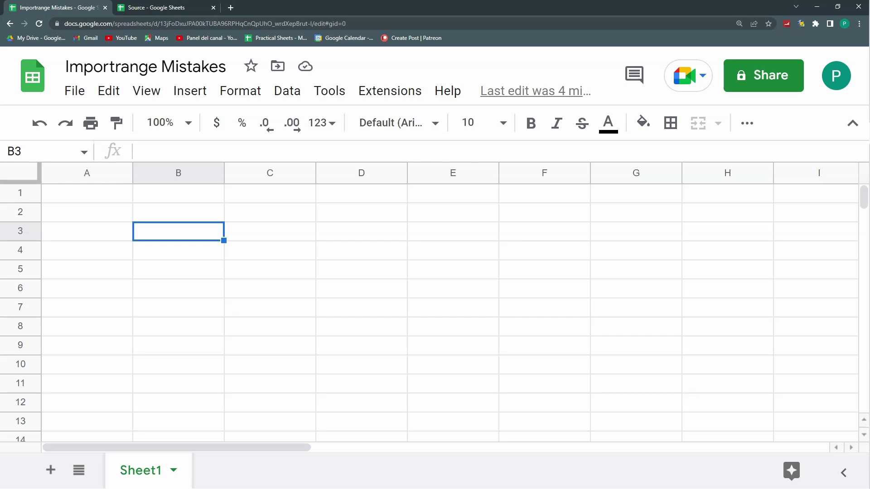
Start an =IMPORTRANGE( formula in cell A1 of Importrange Mistakes
click(91, 192)
text(=)
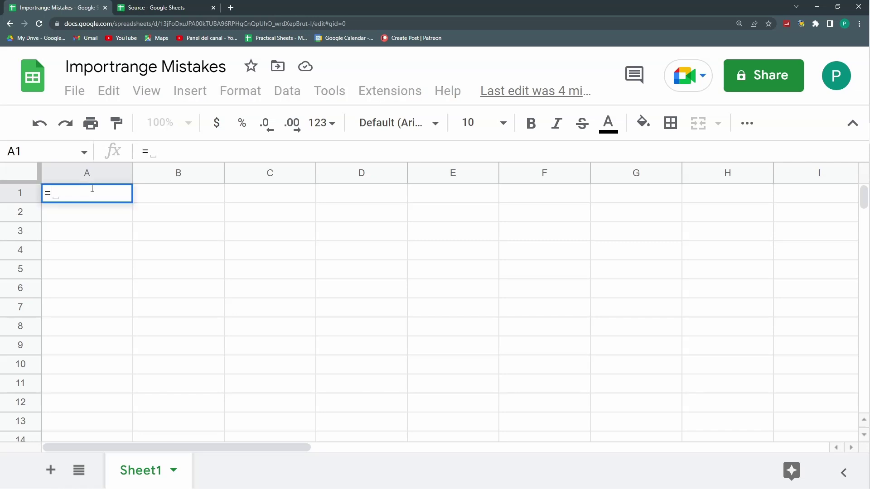
key(ctrl+plus)
key(ctrl+plus)
key(ctrl+plus)
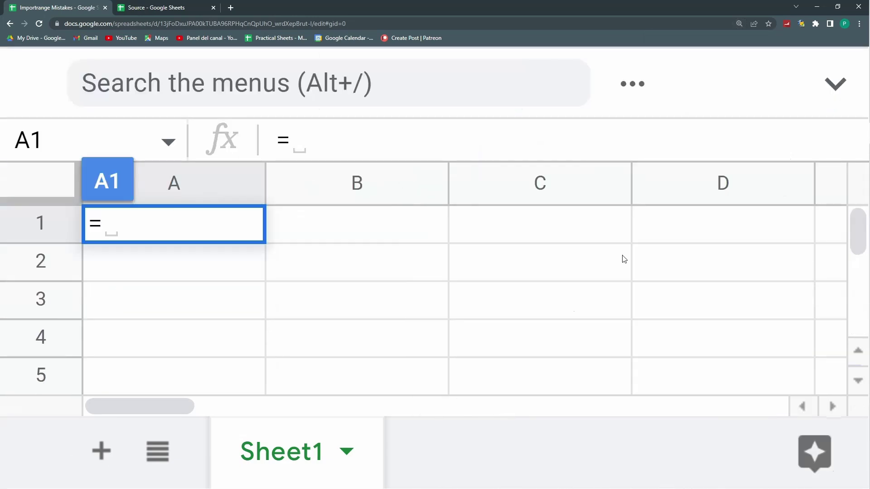
click(169, 226)
text(imp)
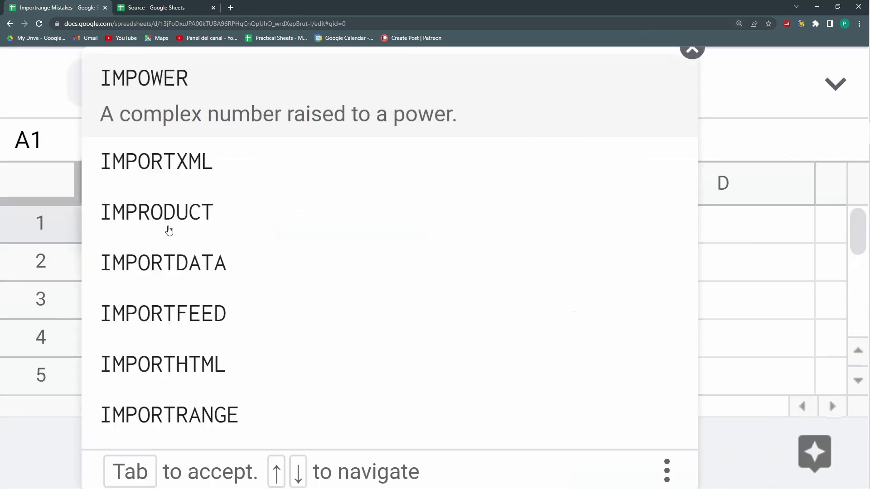
text(ORTR)
click(228, 286)
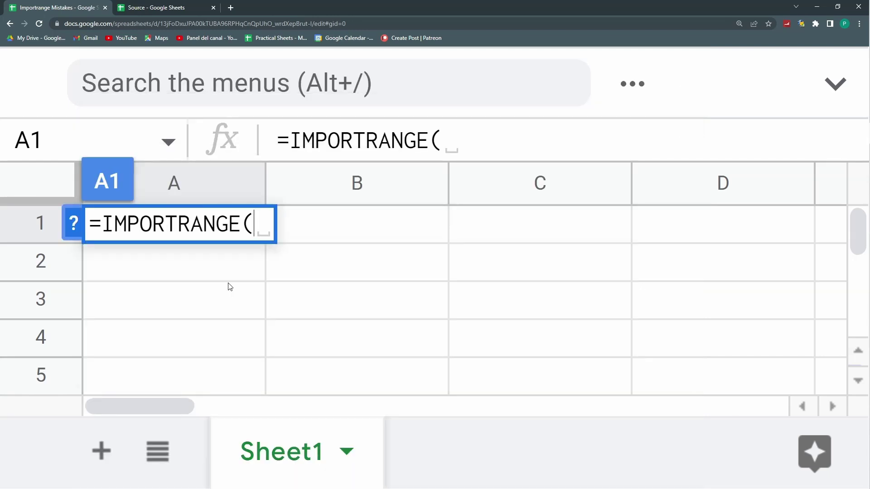
Paste the Source spreadsheet's URL into the formula and add the closing parenthesis
click(151, 9)
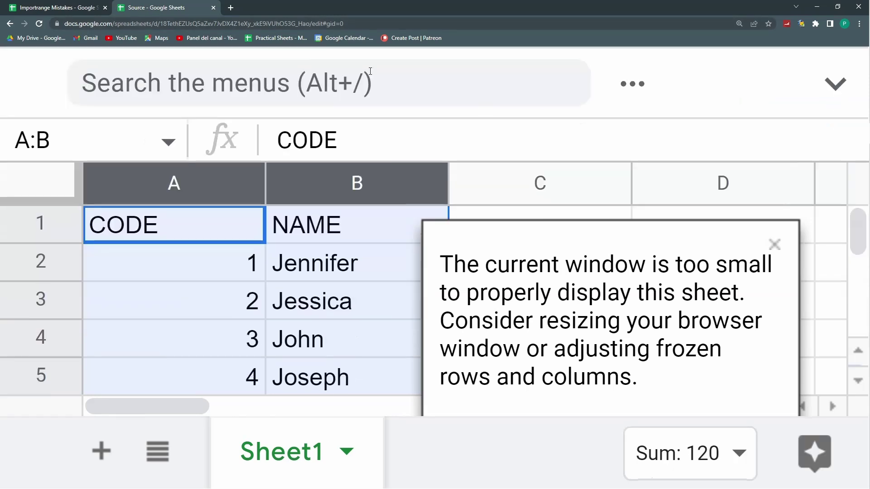
click(154, 23)
key(ctrl+c)
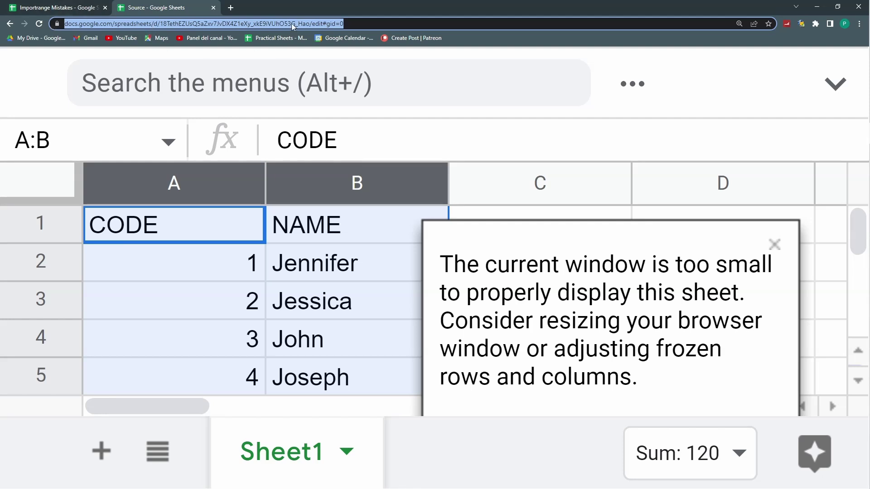
click(56, 8)
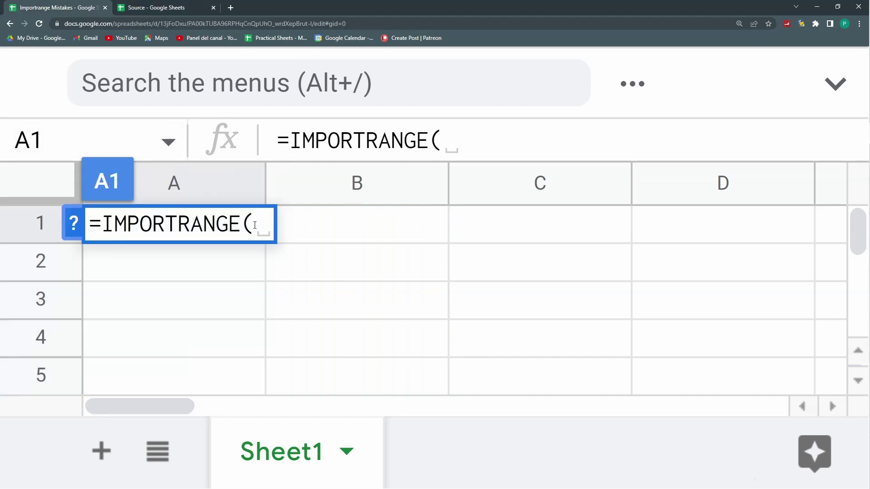
key(ctrl+v)
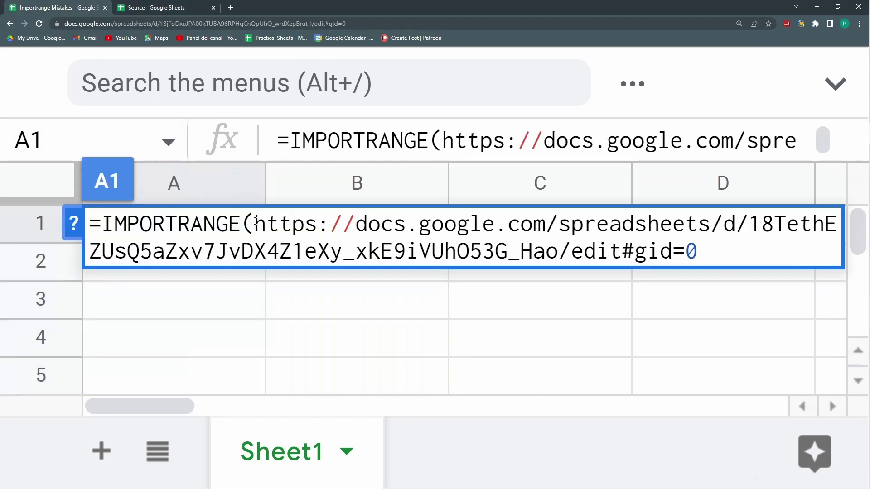
text(,)
key(BackSpace)
text())
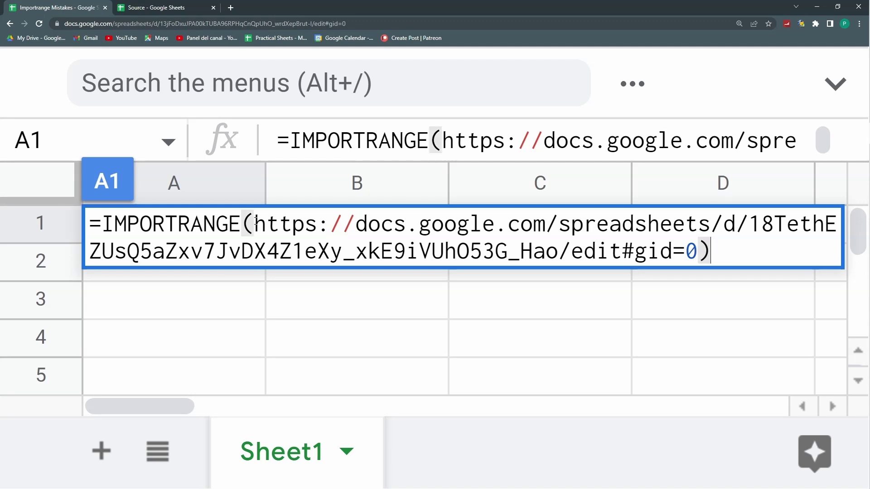
Enter the A1 formula, which shows a parse error, and expand the formula bar to inspect it
key(Return)
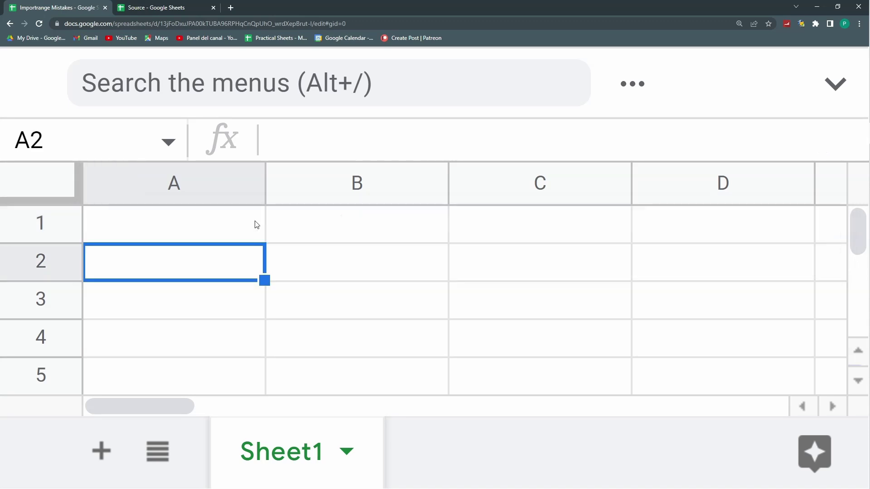
mouse_move(222, 220)
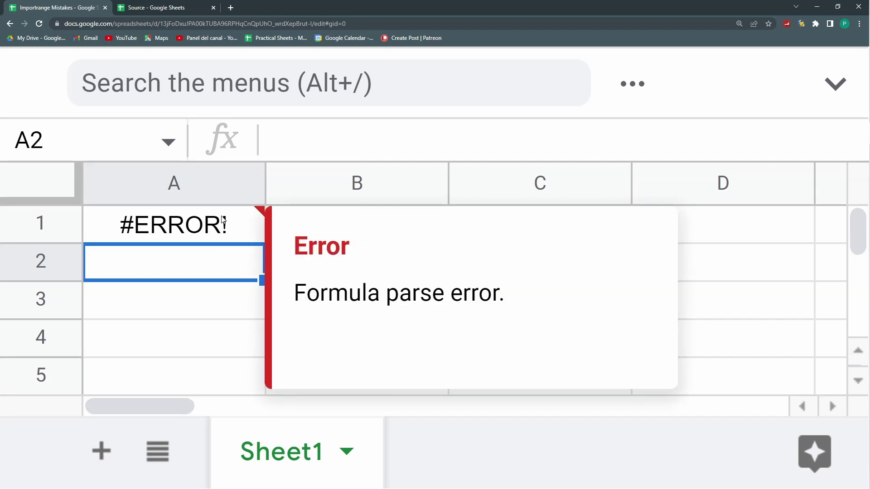
key(ctrl+minus)
key(ctrl+minus)
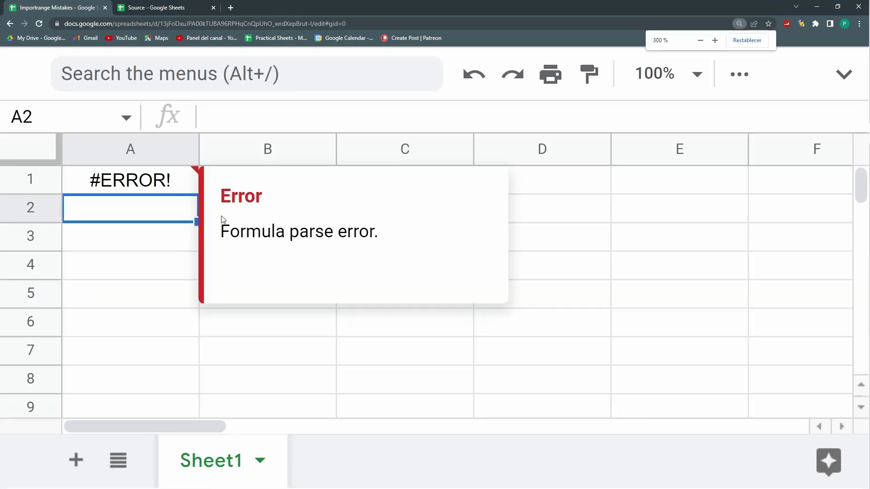
click(163, 177)
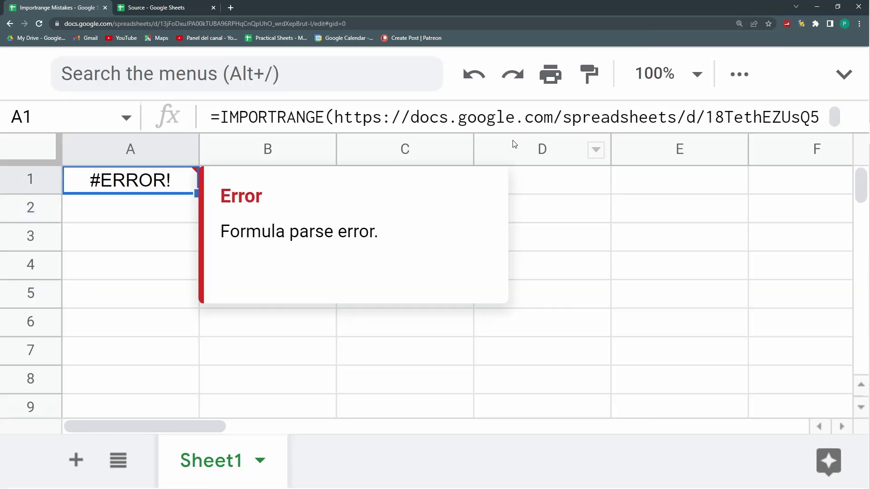
drag(504, 134, 510, 174)
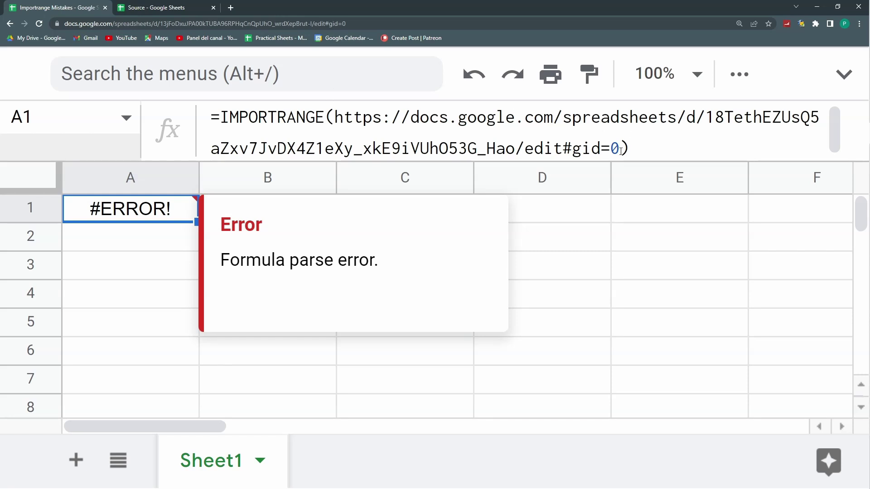
In the Source spreadsheet, confirm the data spans A1:B16 using the Name box
click(165, 7)
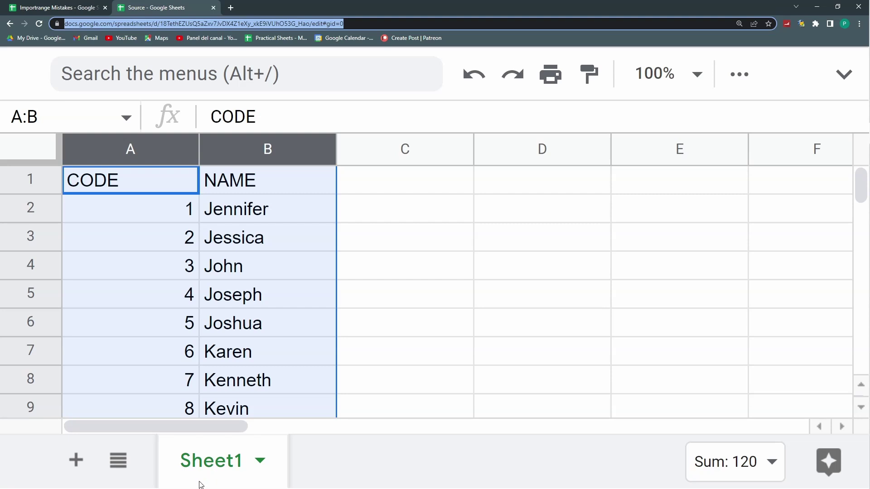
mouse_move(177, 151)
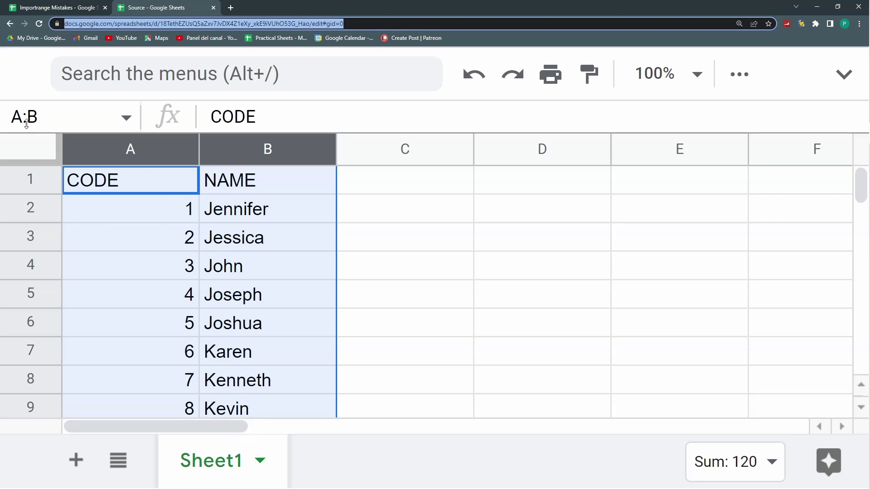
click(48, 108)
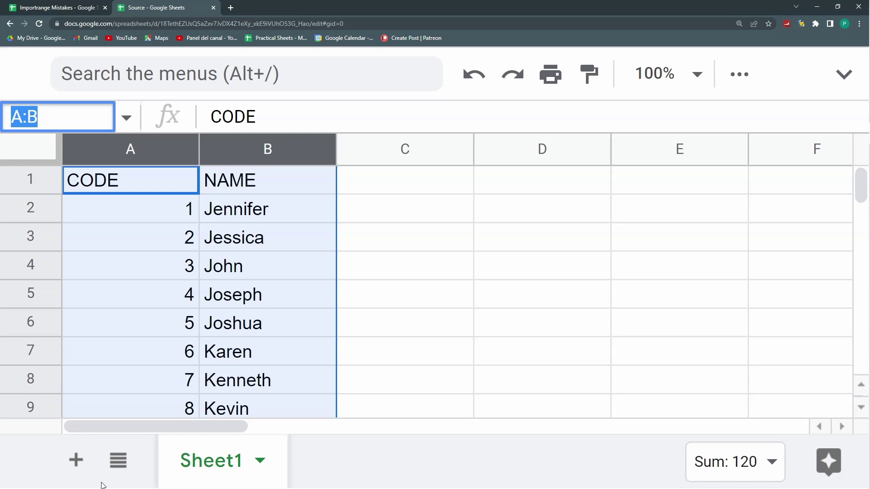
text(A1:B16)
key(Return)
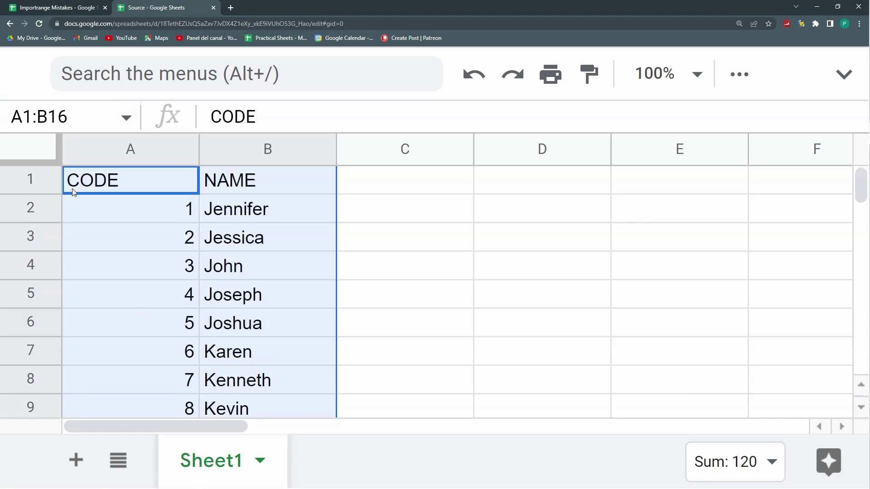
click(61, 119)
key(ctrl+a)
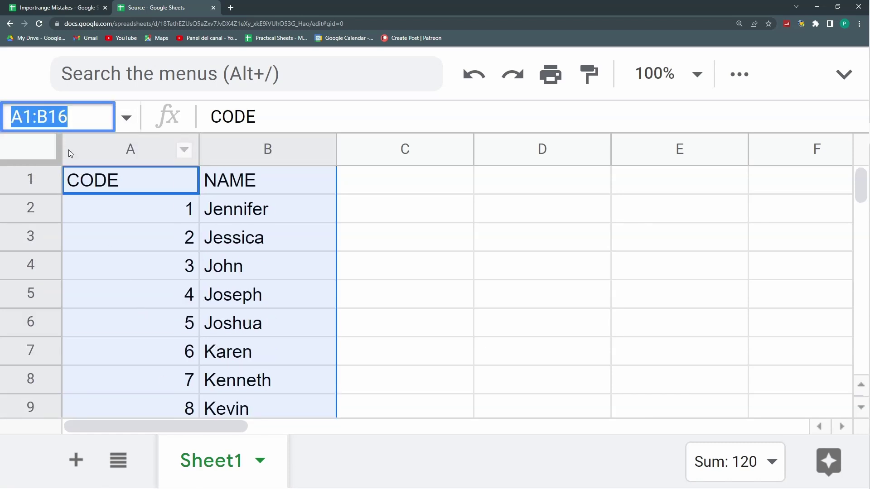
Add ,Sheet1!A1:B16 as the range argument in A1's formula; it still gives a parse error
click(68, 7)
click(623, 146)
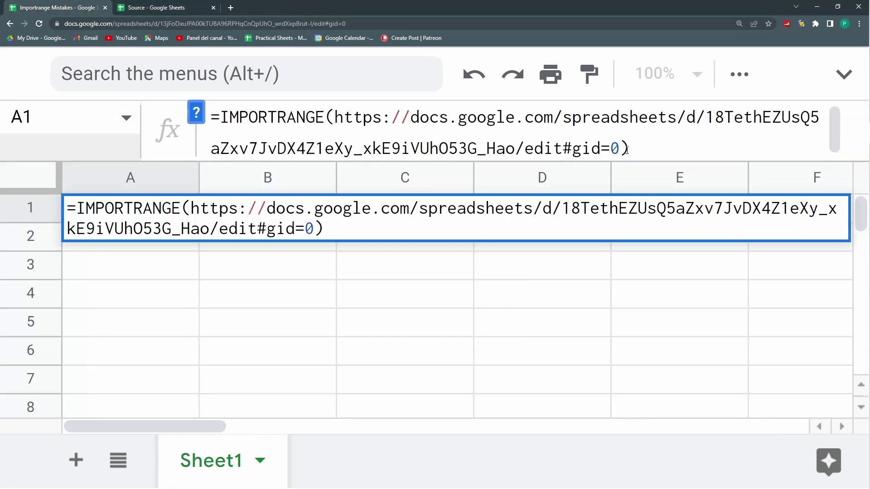
text(,)
key(BackSpace)
text(sHH)
key(BackSpace)
key(BackSpace)
key(BackSpace)
text(Sheet)
text(1!)
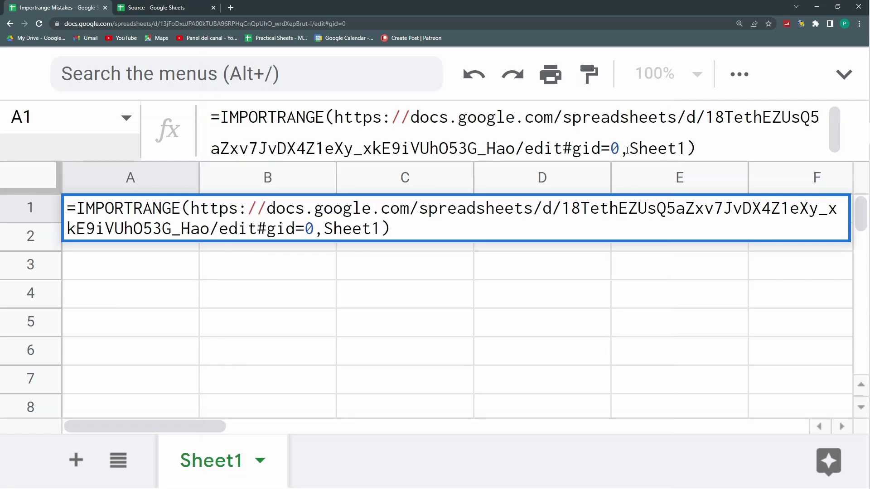
text(A1:B)
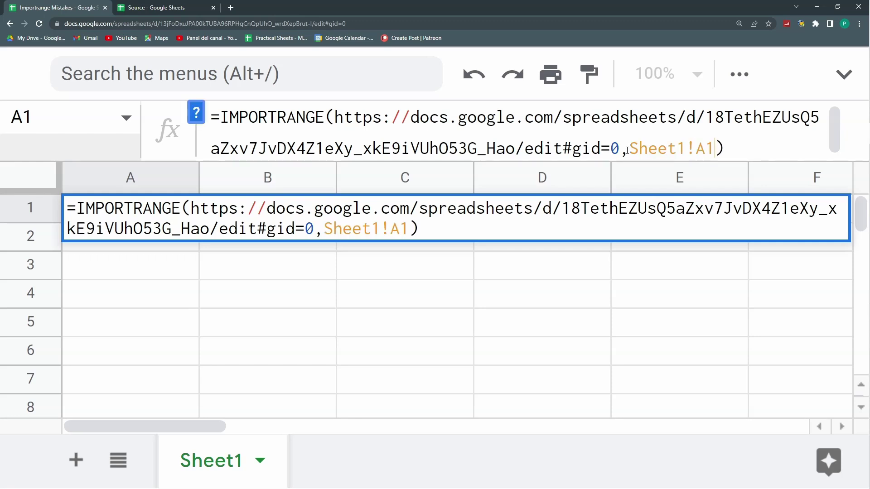
text(16)
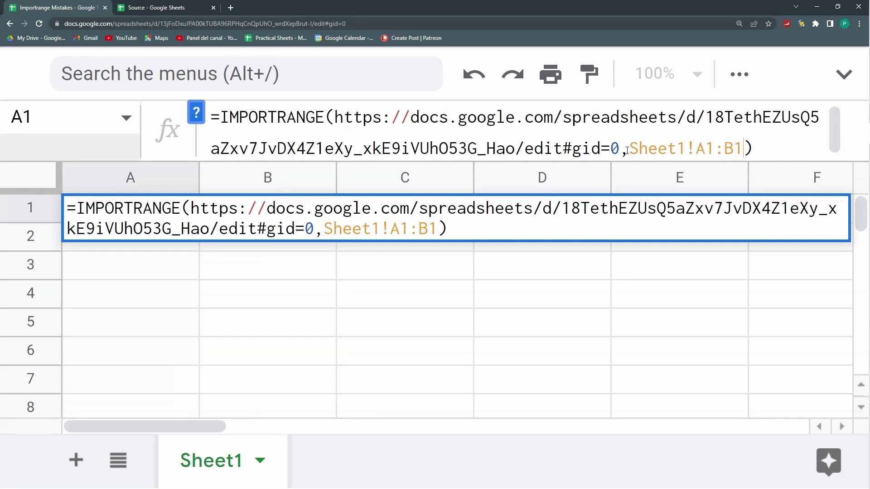
key(Return)
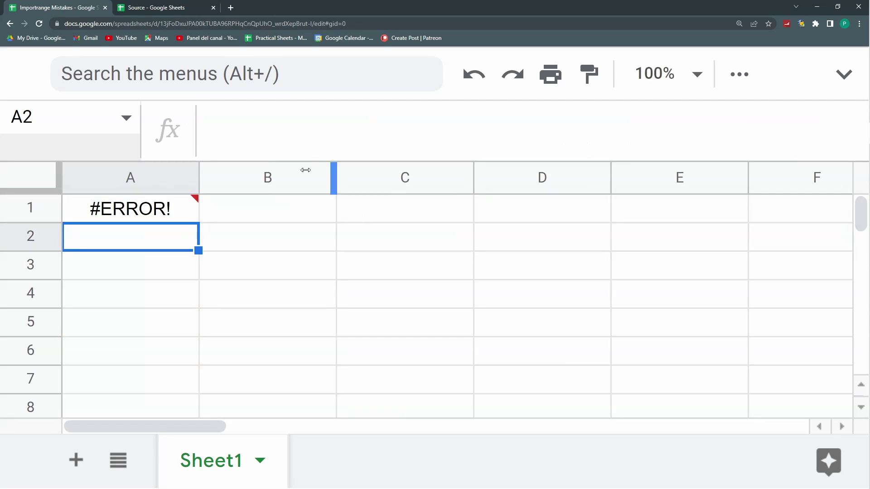
click(156, 219)
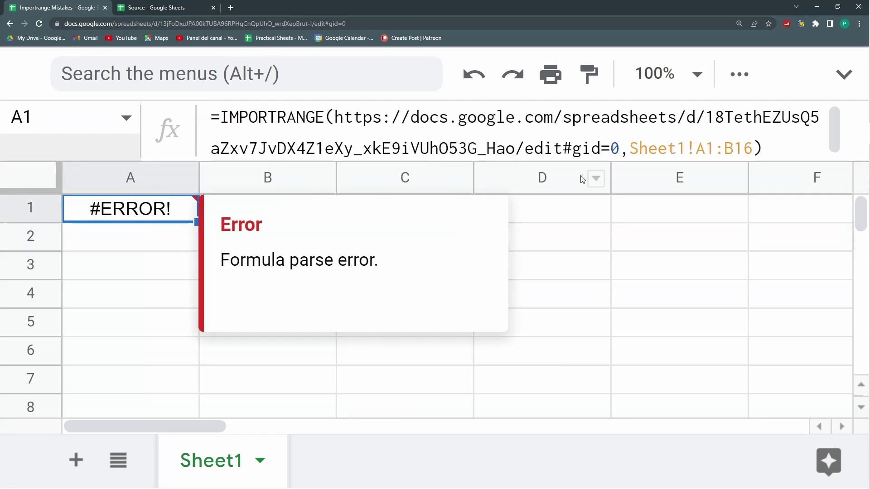
drag(342, 115, 621, 148)
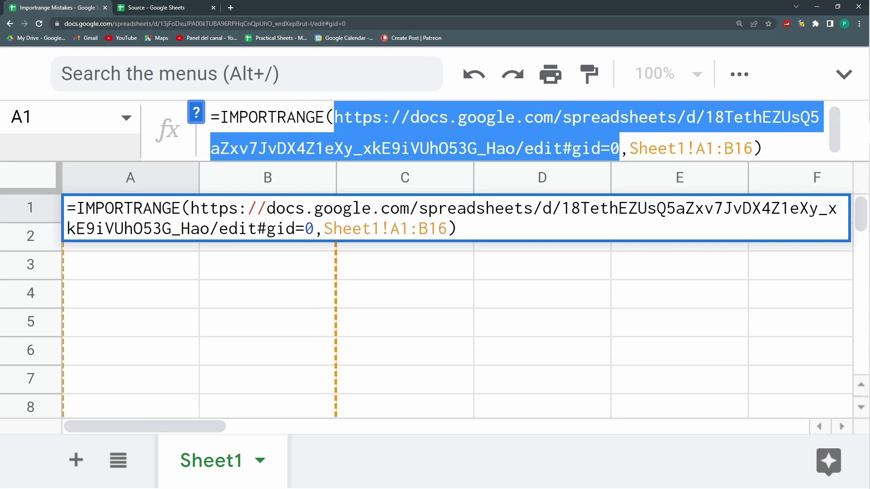
Wrap the Source URL argument in double quotes
key(Left)
text(")
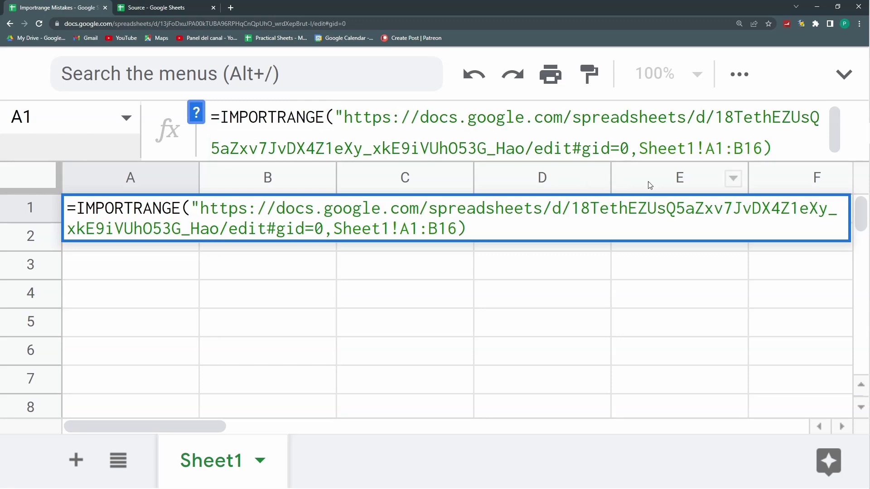
click(628, 148)
text(")
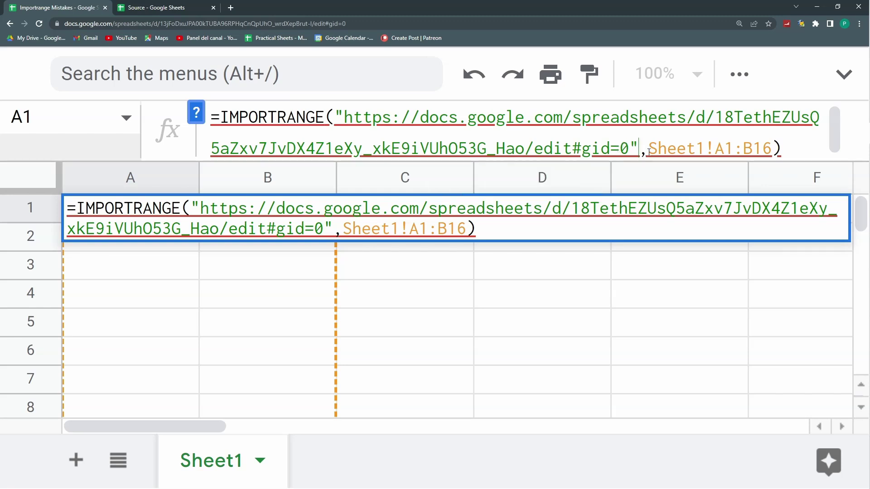
Wrap Sheet1!A1:B16 in double quotes and commit, so A1 now returns #REF!
drag(649, 152, 770, 150)
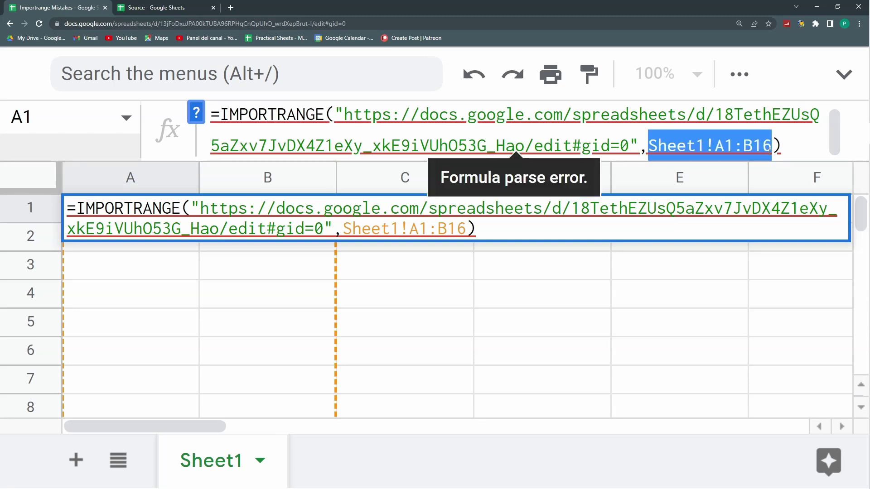
key(Left)
text(")
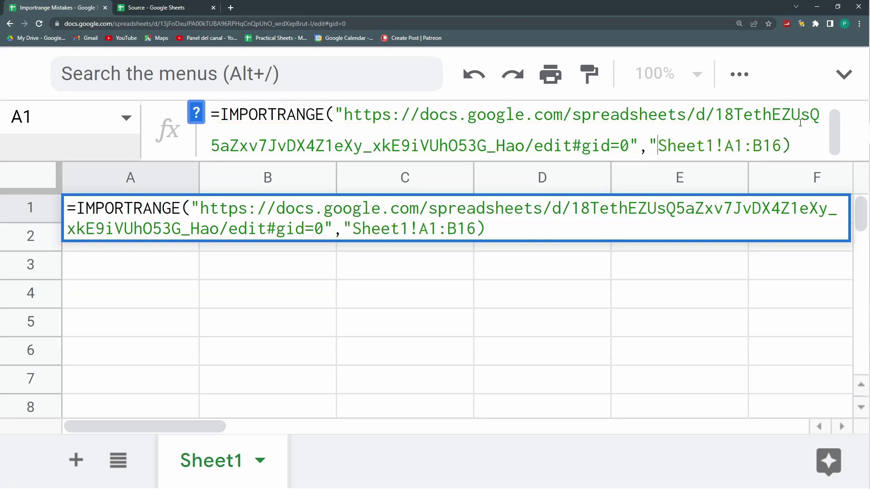
key(Right)
key(Right)
key(Right)
key(Right)
key(Right)
key(Right)
key(Right)
key(Right)
key(Right)
key(Right)
key(Right)
key(Right)
key(Right)
text(")
key(Return)
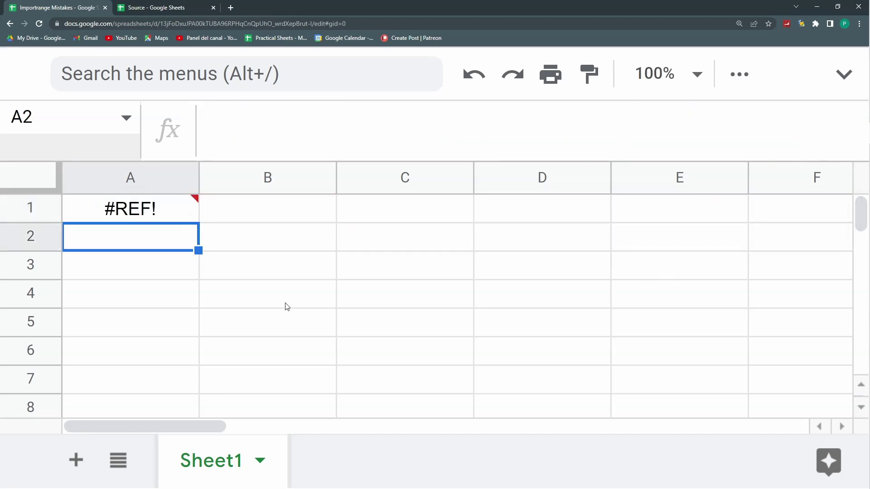
Allow access from the #REF! popup on A1 so the CODE and NAME columns import
key(Down)
key(Down)
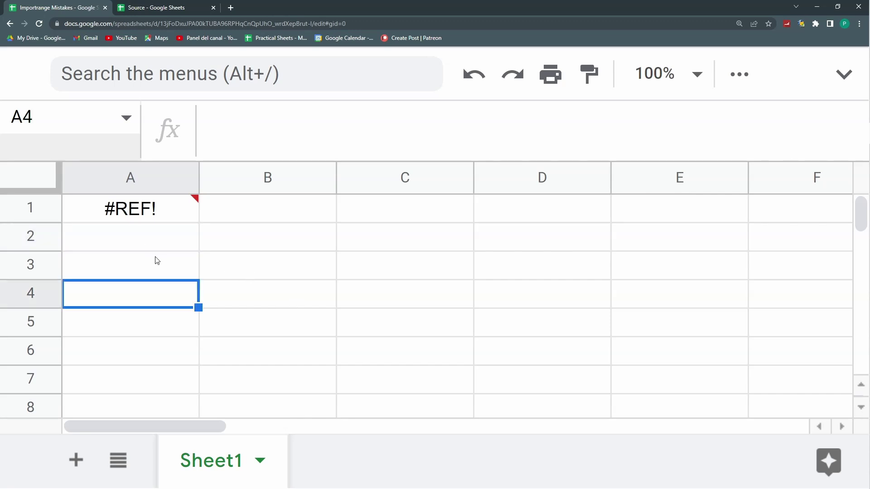
mouse_move(143, 218)
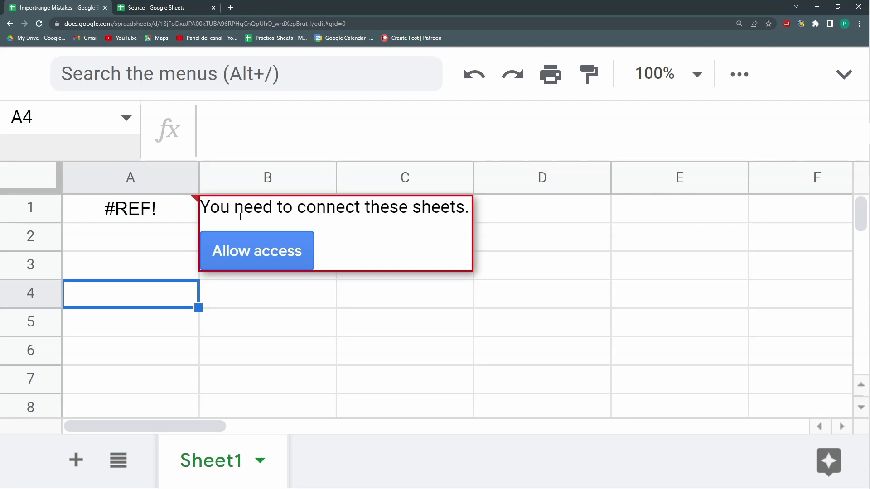
click(252, 245)
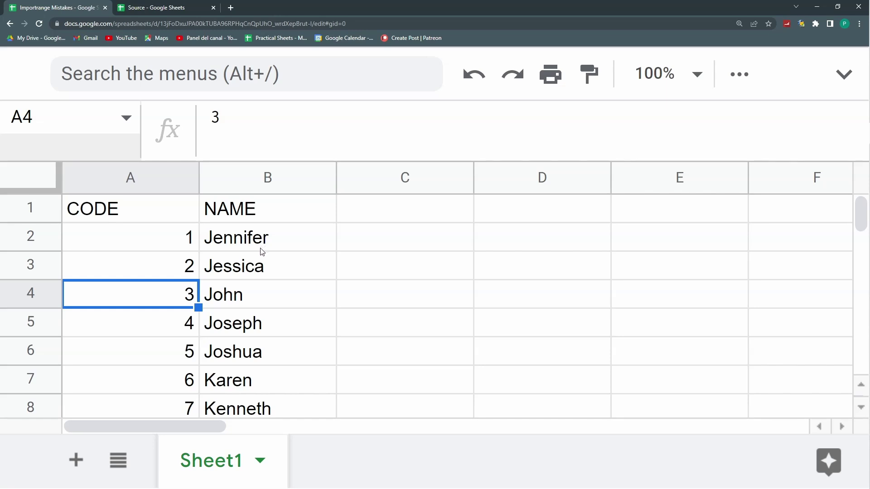
click(175, 219)
click(697, 149)
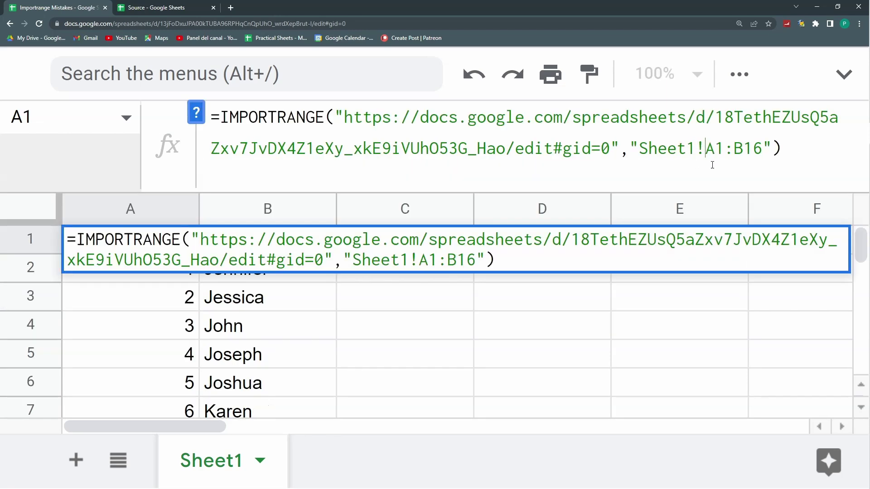
key(BackSpace)
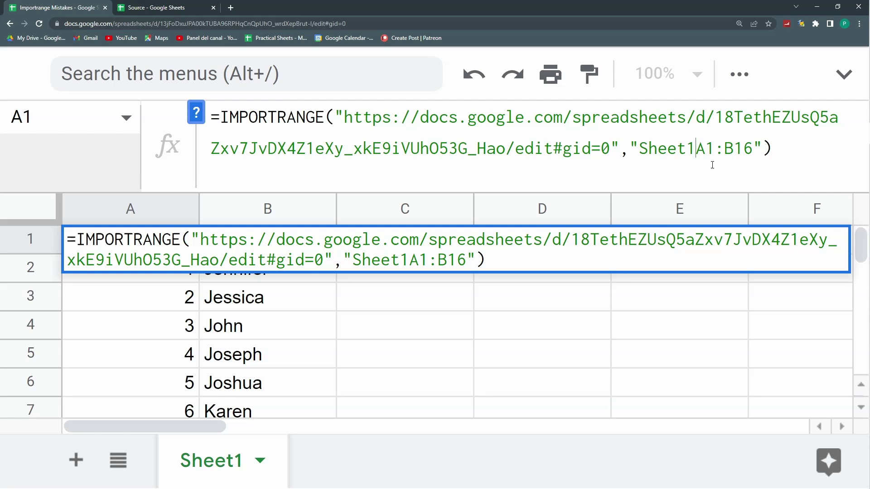
key(Return)
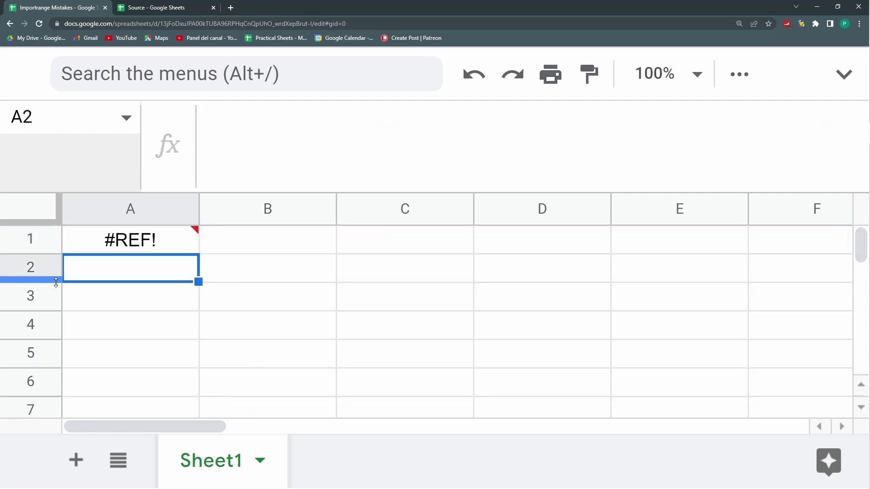
click(122, 247)
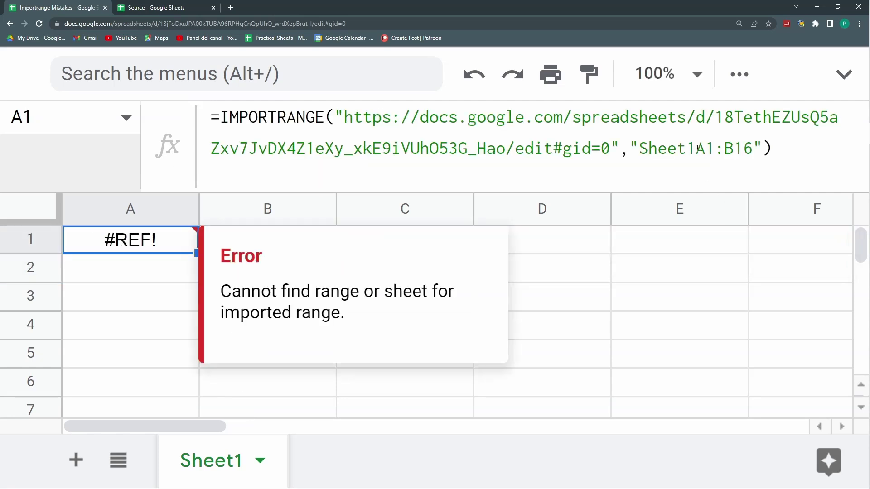
click(700, 147)
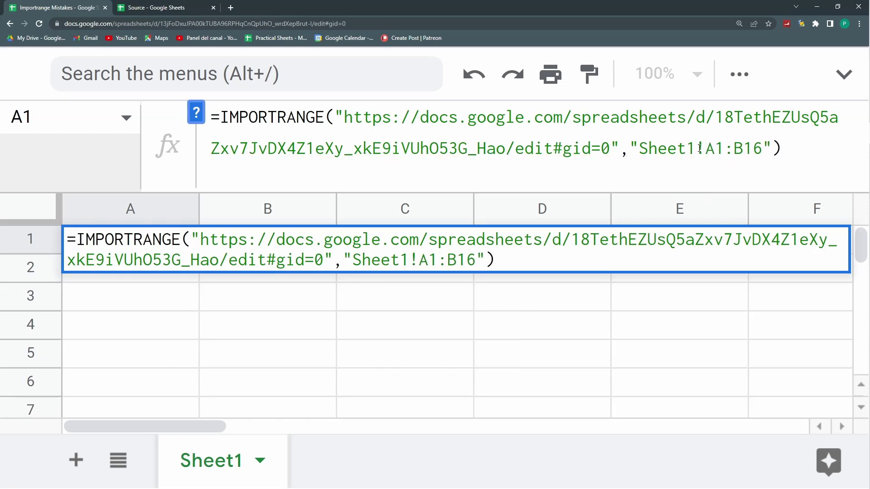
key(Return)
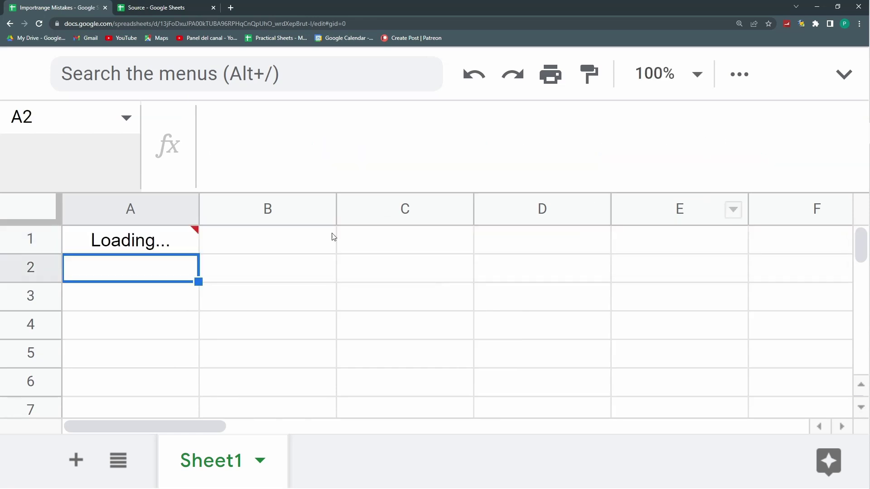
click(170, 243)
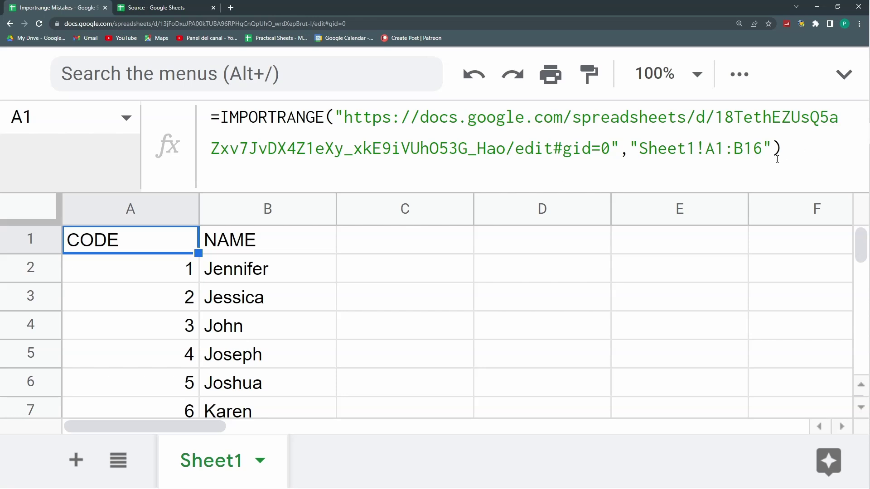
Change the import range to the open-ended Sheet1!A1:B
click(761, 147)
key(BackSpace)
key(BackSpace)
drag(417, 259, 459, 261)
key(Return)
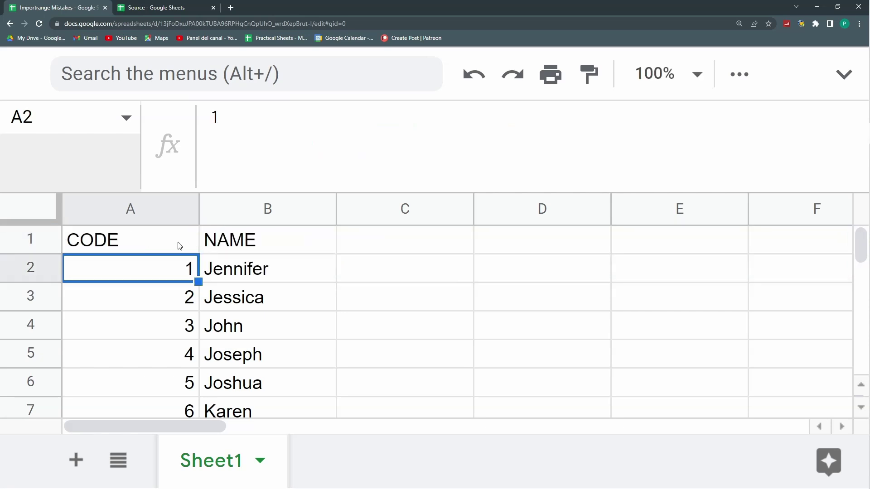
click(176, 247)
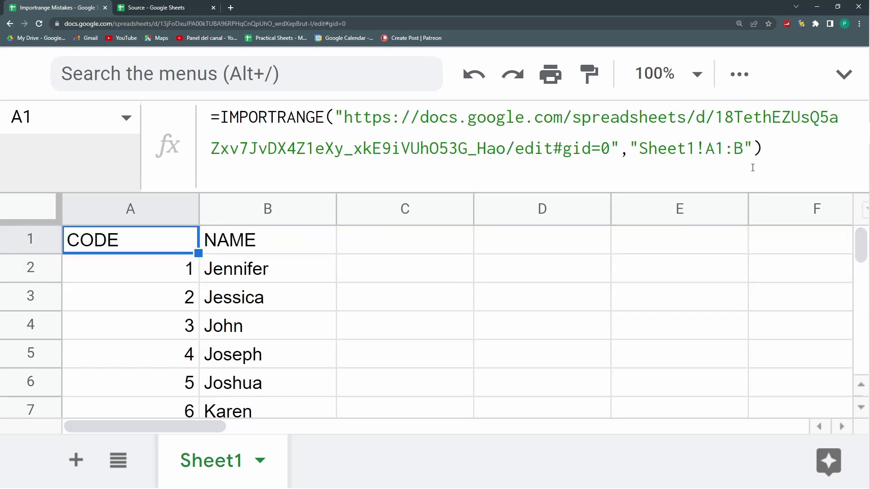
click(743, 149)
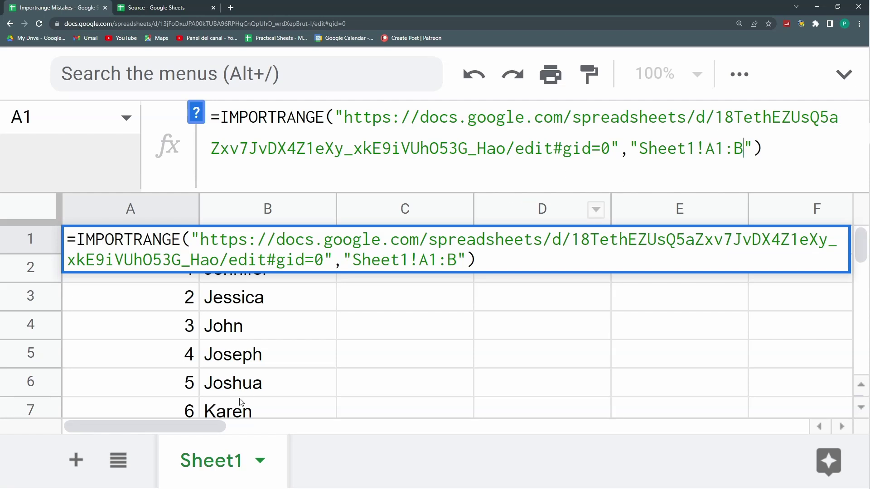
scroll(222, 393, down, 5)
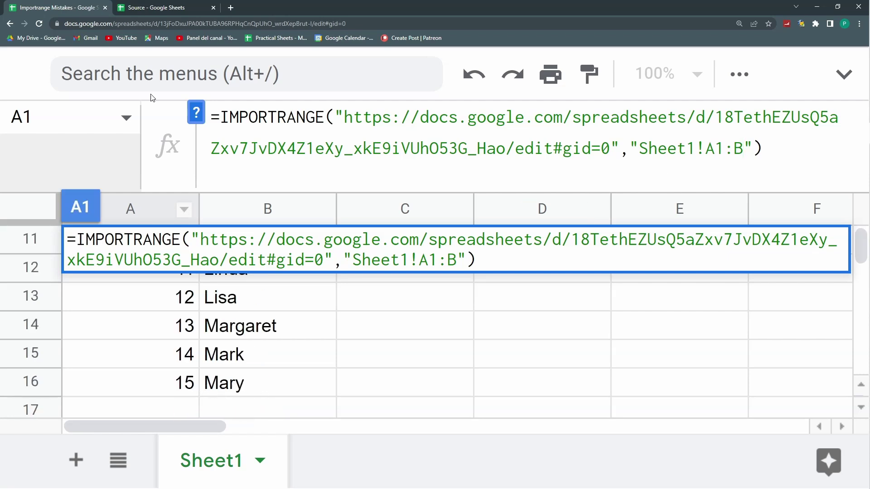
Add code 16 with name Andrew in Source row 17 and see it appear in the import
click(178, 7)
scroll(210, 314, down, 6)
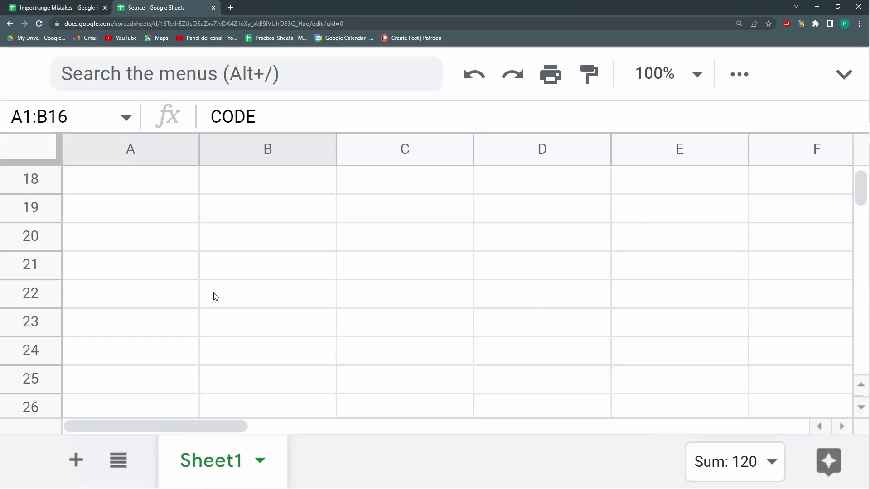
scroll(189, 274, up, 3)
click(163, 356)
text(16)
key(Tab)
text(Andrew)
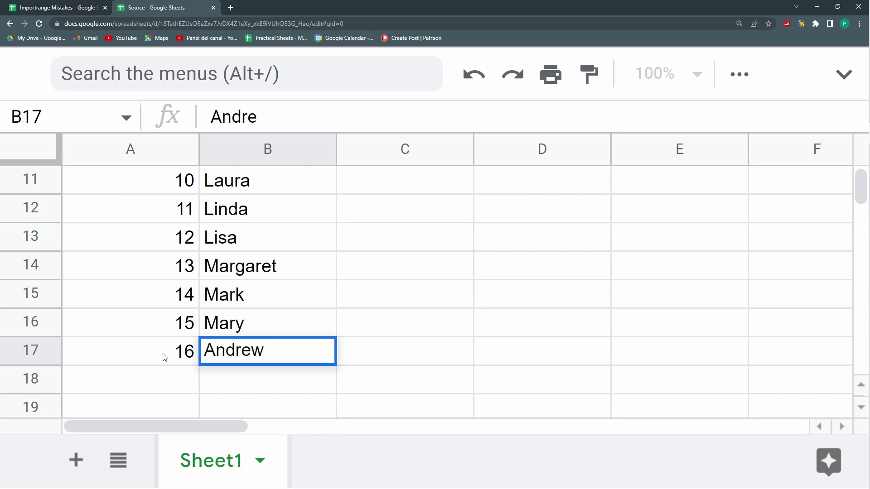
key(Return)
key(ctrl+shift+Tab)
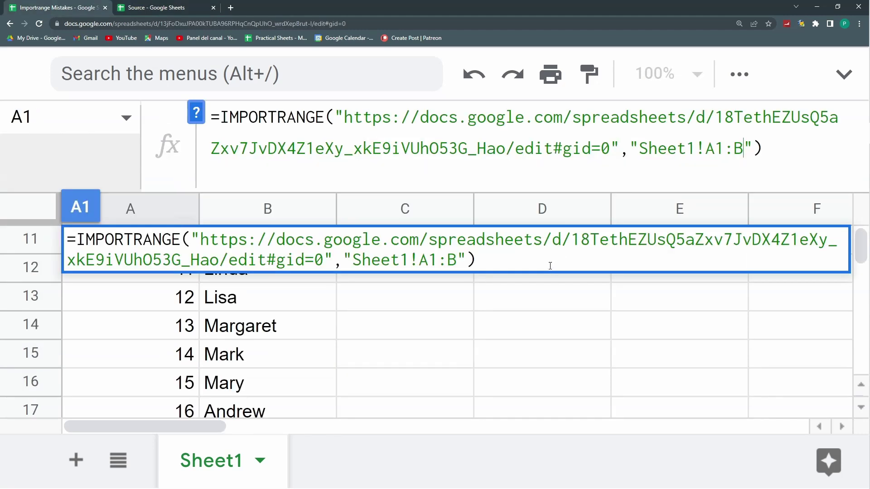
scroll(263, 376, down, 1)
key(Escape)
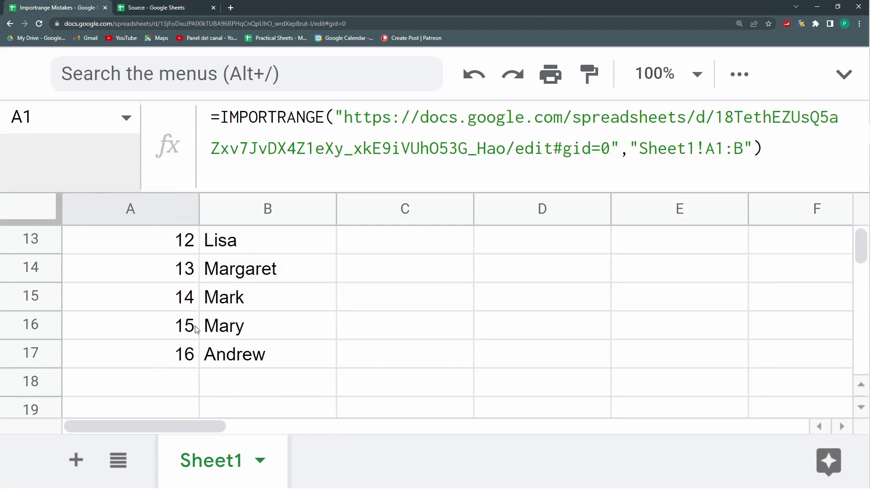
scroll(170, 259, up, 6)
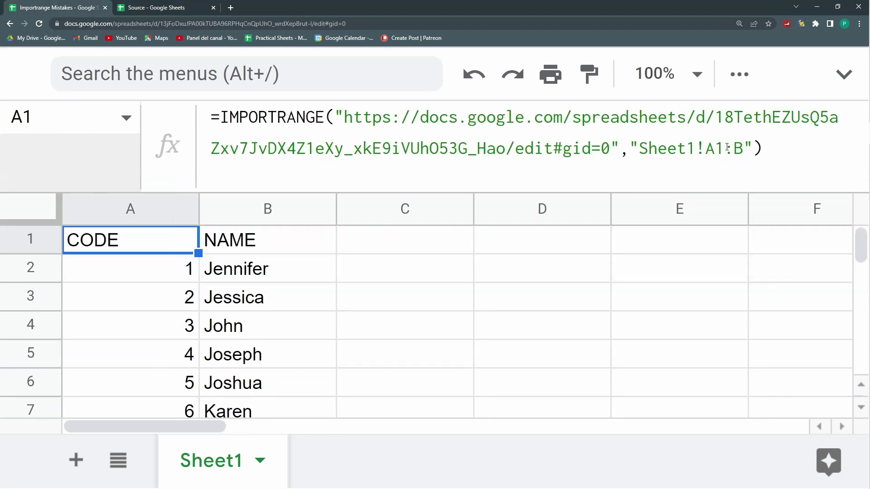
Try a single-cell Sheet1!A1 range, then restore Sheet1!A1:B
drag(747, 149, 724, 149)
key(BackSpace)
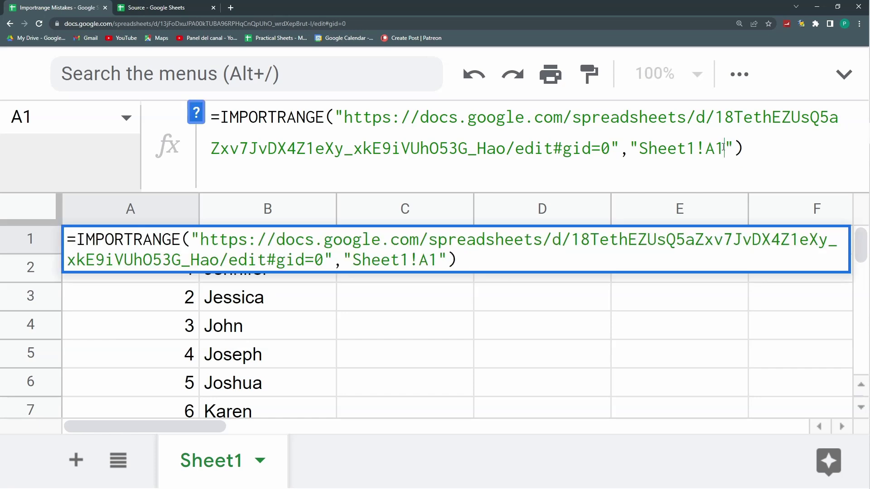
key(Return)
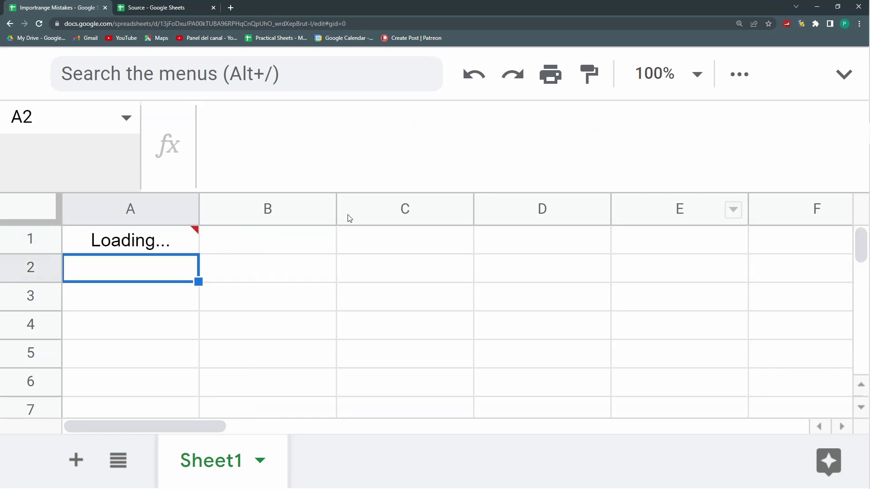
click(150, 251)
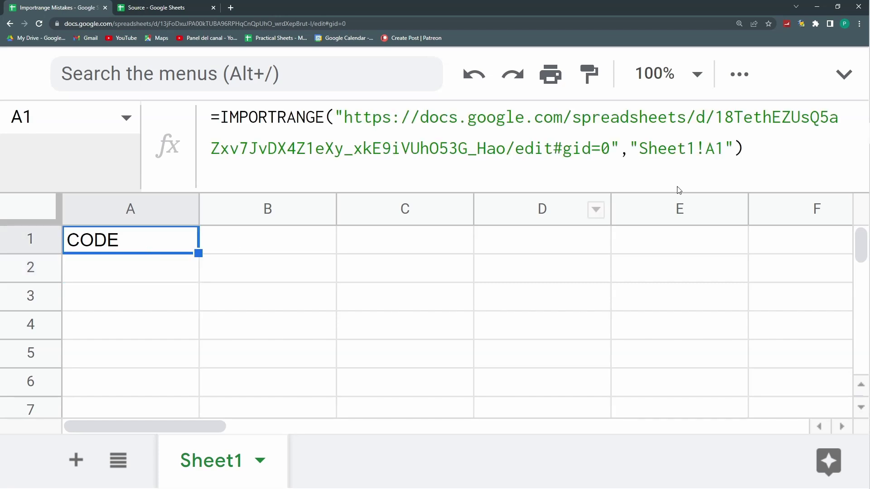
click(725, 150)
text(:B)
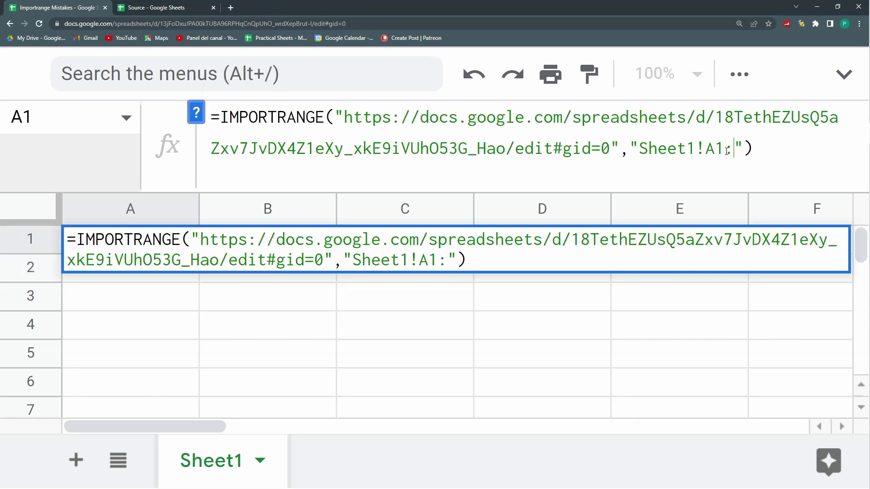
key(Return)
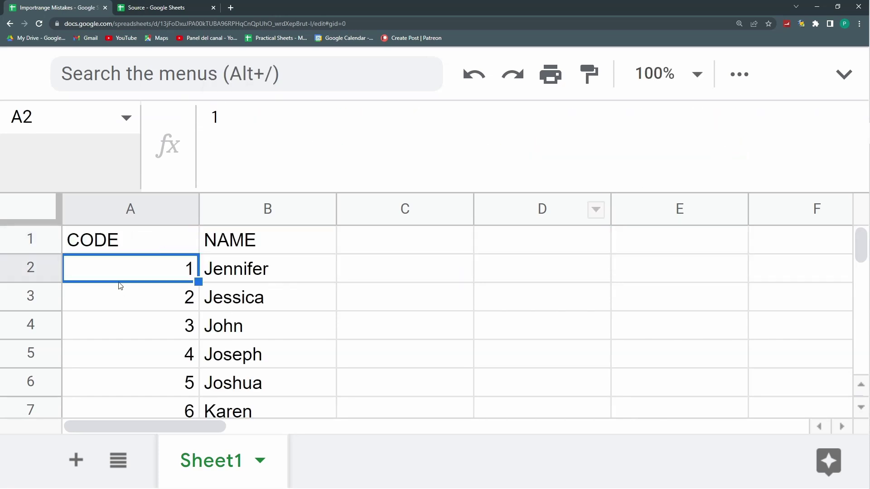
Change the range to whole columns Sheet1!A:B and compare with the Source spreadsheet
click(124, 246)
click(725, 151)
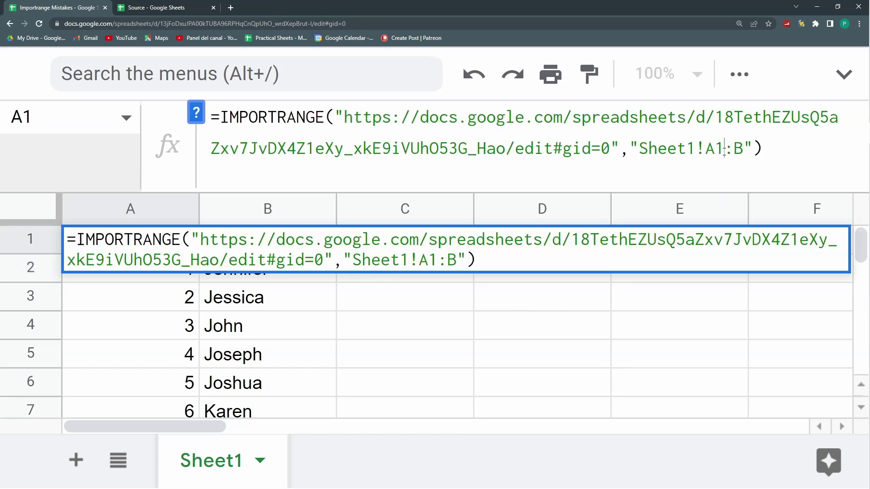
key(BackSpace)
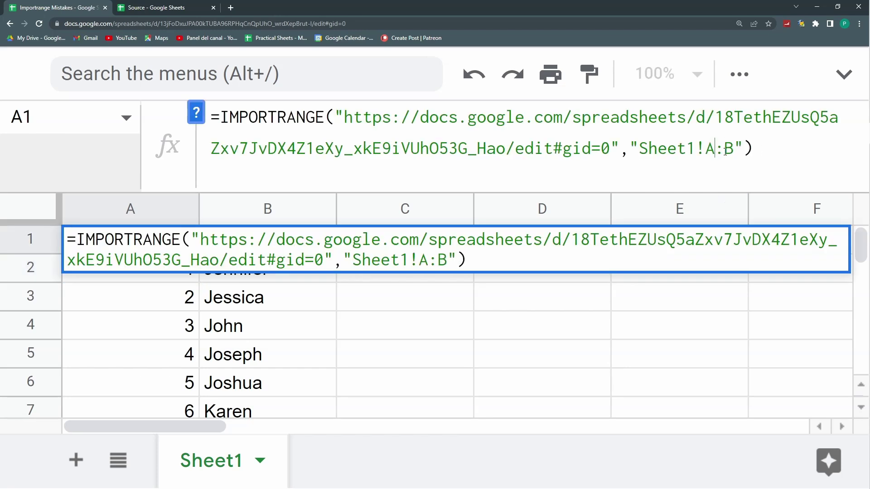
key(Return)
click(182, 235)
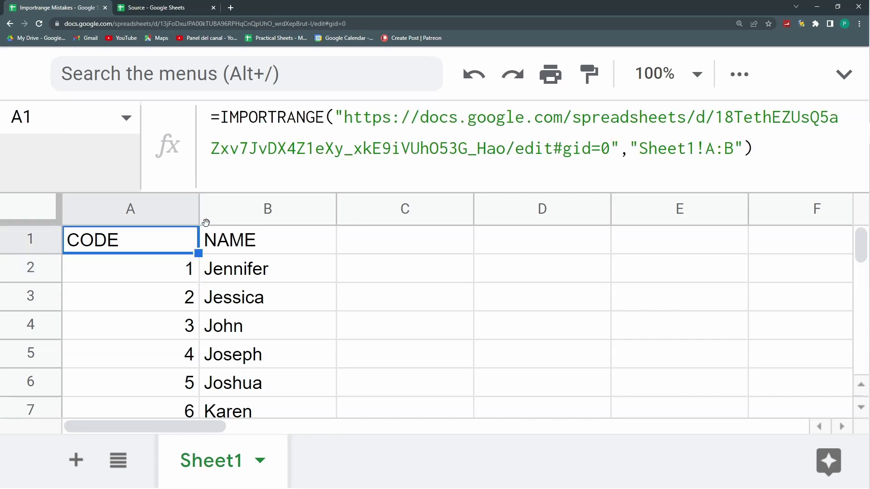
click(642, 151)
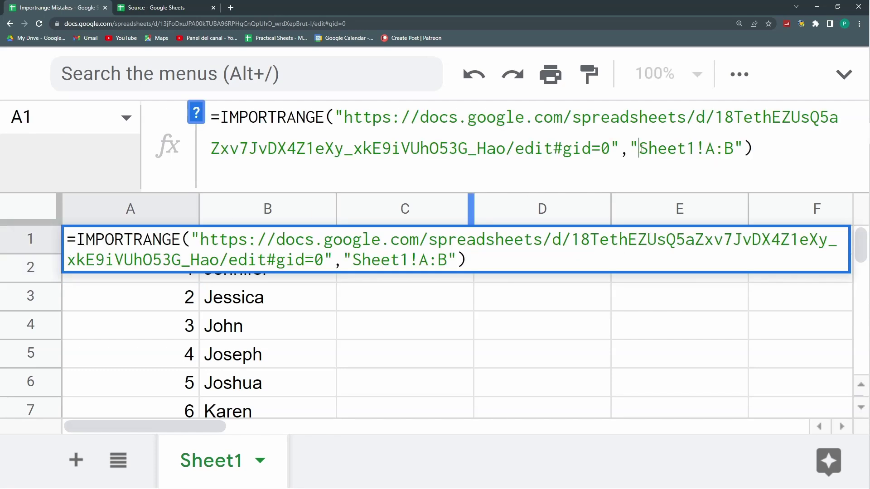
click(165, 12)
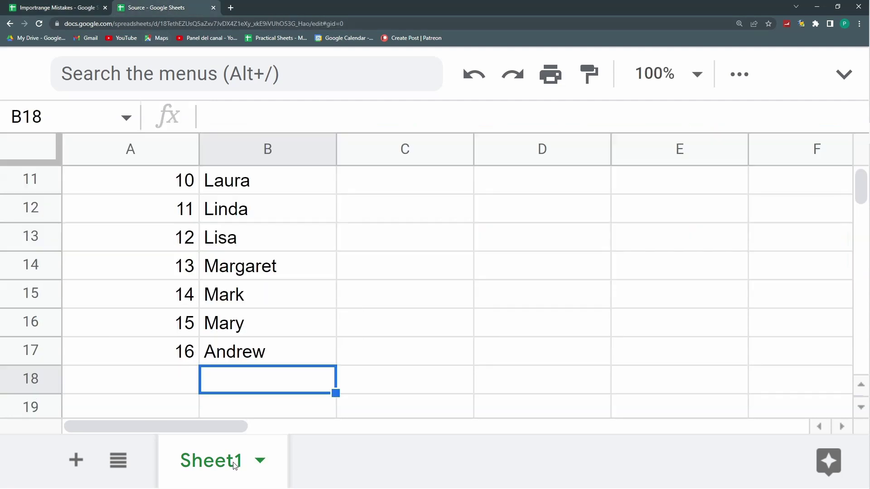
Rename the Source tab from Sheet1 to 'Sheet 1' and view A1's #REF! cannot-find-range error
click(84, 14)
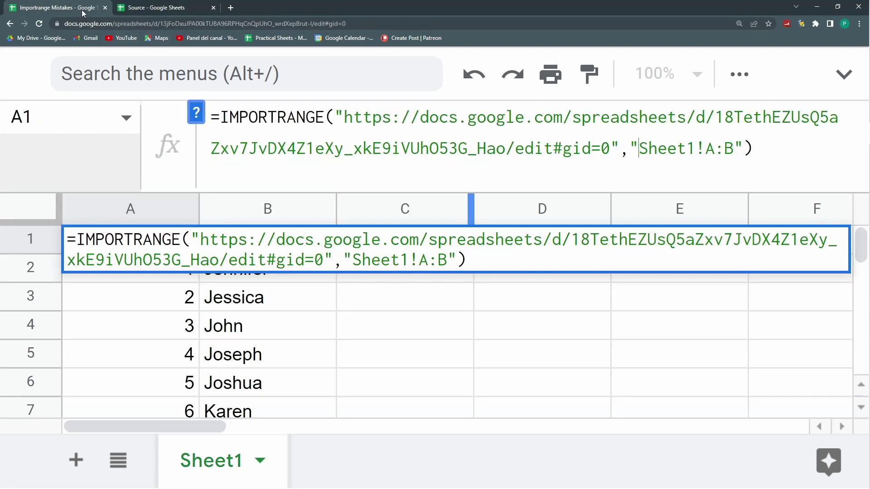
click(135, 9)
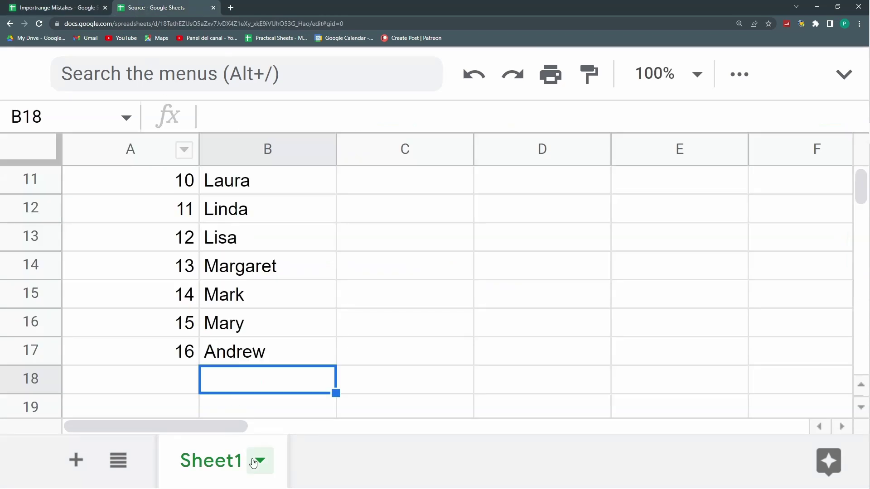
double_click(237, 460)
click(236, 460)
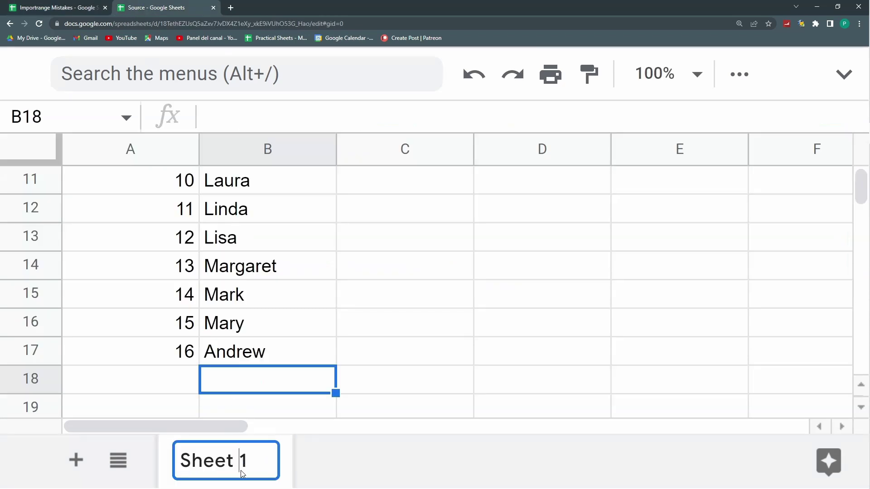
key(Return)
click(84, 8)
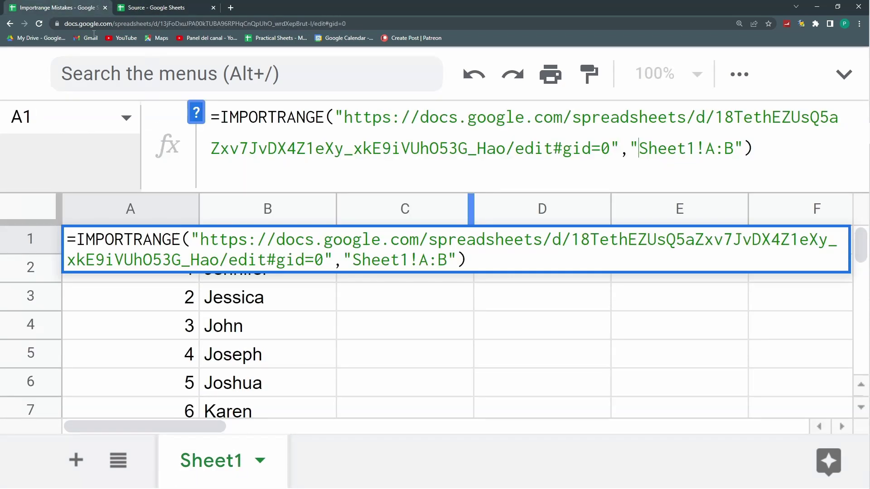
click(355, 317)
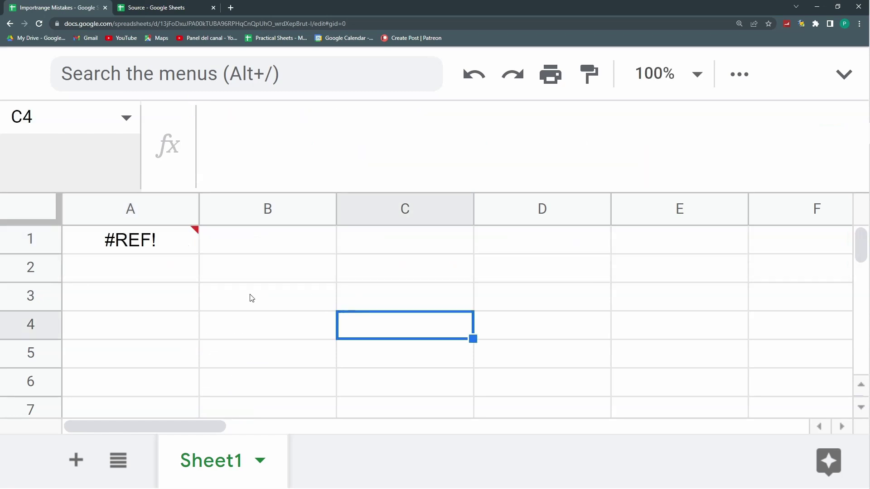
mouse_move(113, 241)
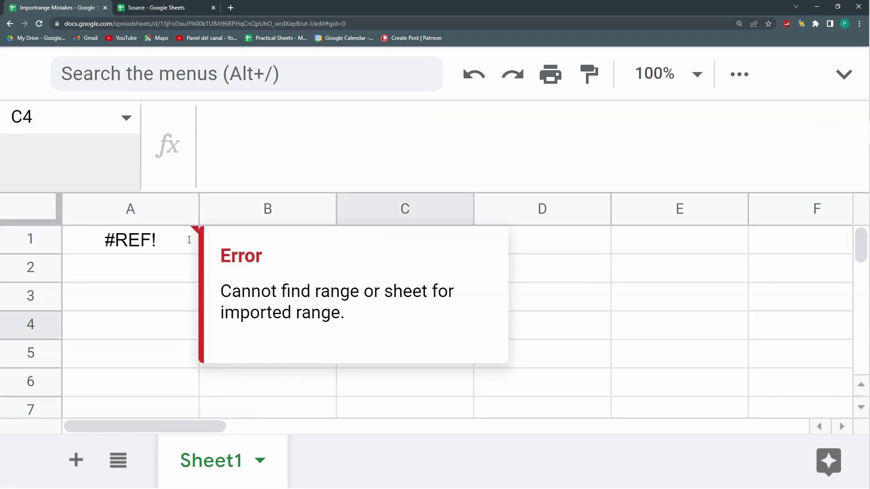
click(140, 240)
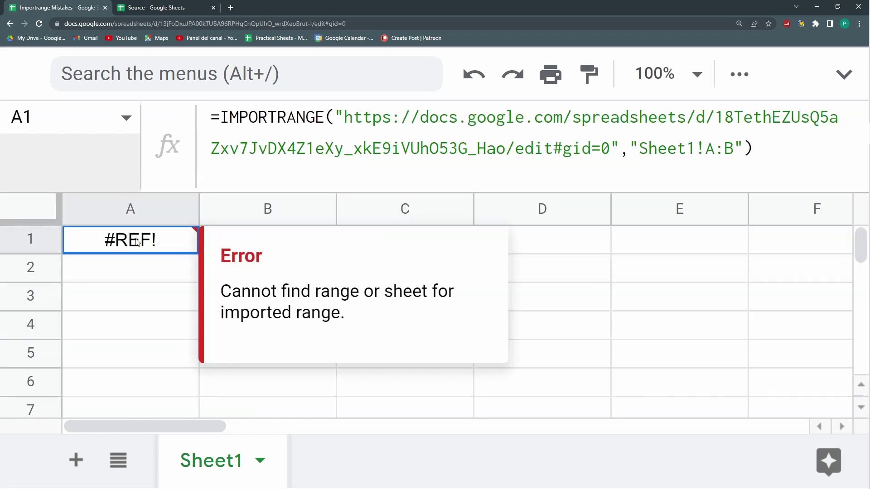
Wrap the sheet name in A1's range in apostrophes and commit
click(690, 149)
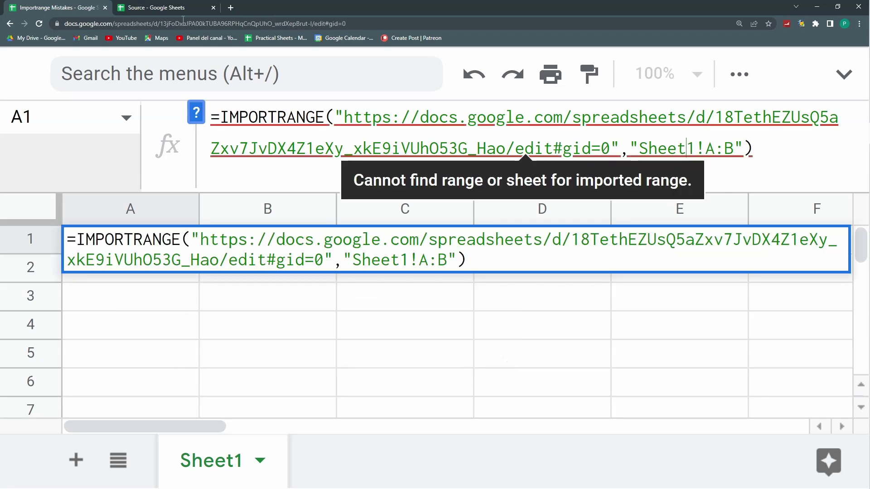
click(146, 7)
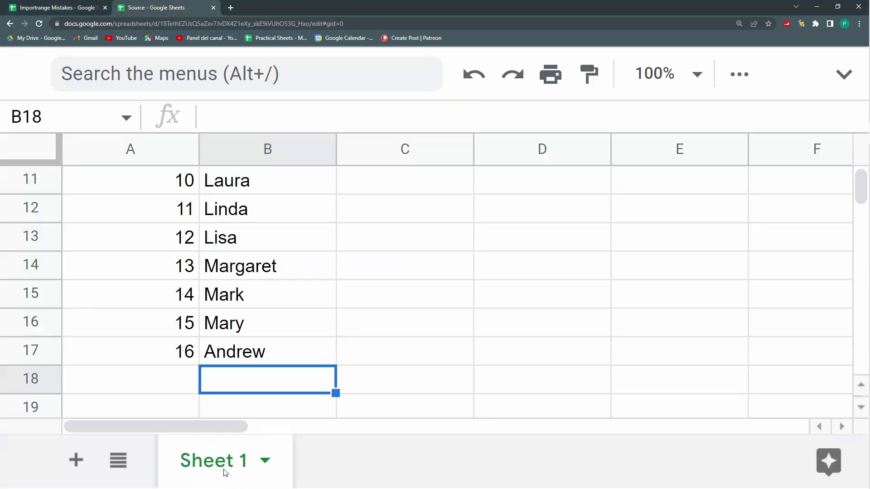
click(53, 8)
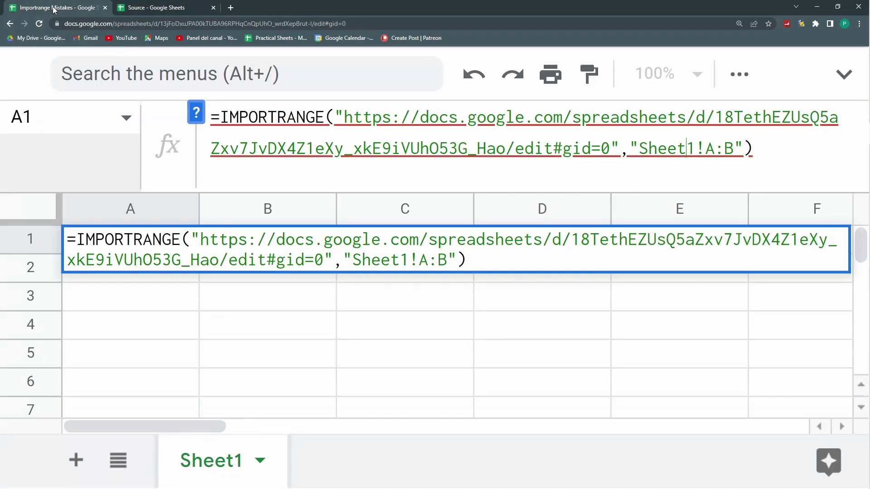
click(687, 148)
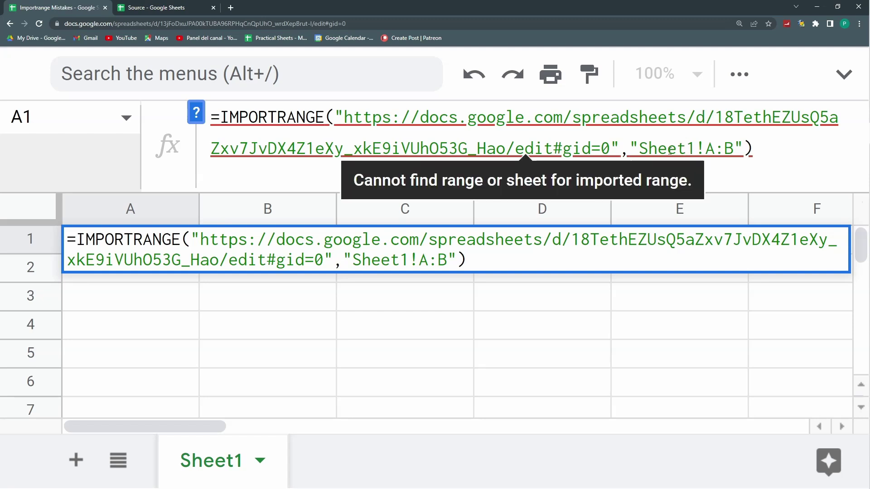
click(639, 148)
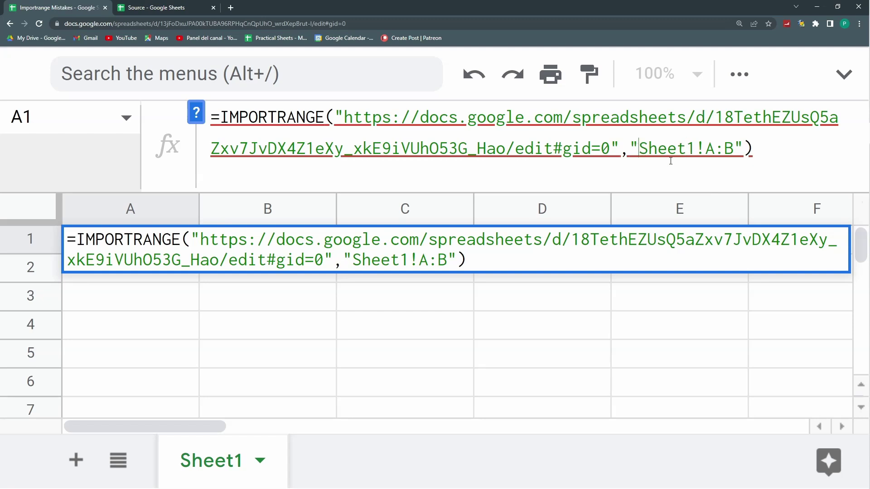
text(')
click(708, 147)
text(')
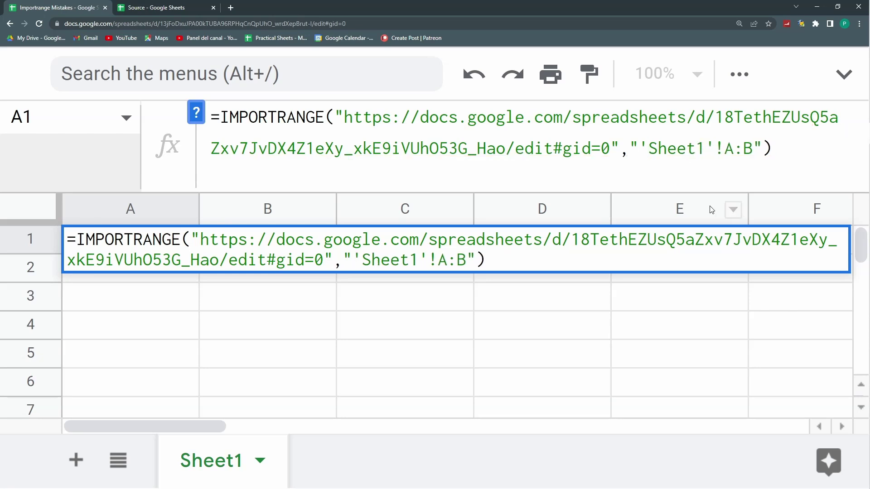
key(Return)
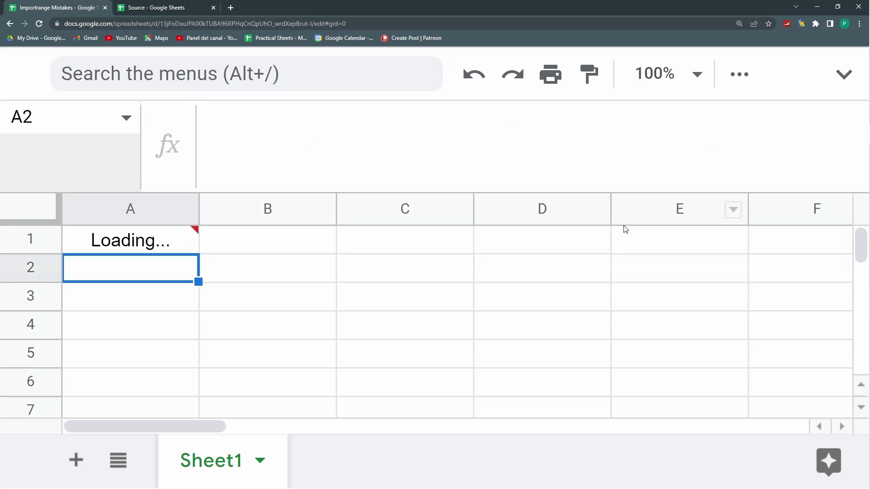
Remove the apostrophes so the range reads Sheet 1!A:B and the data loads again
click(151, 244)
click(698, 147)
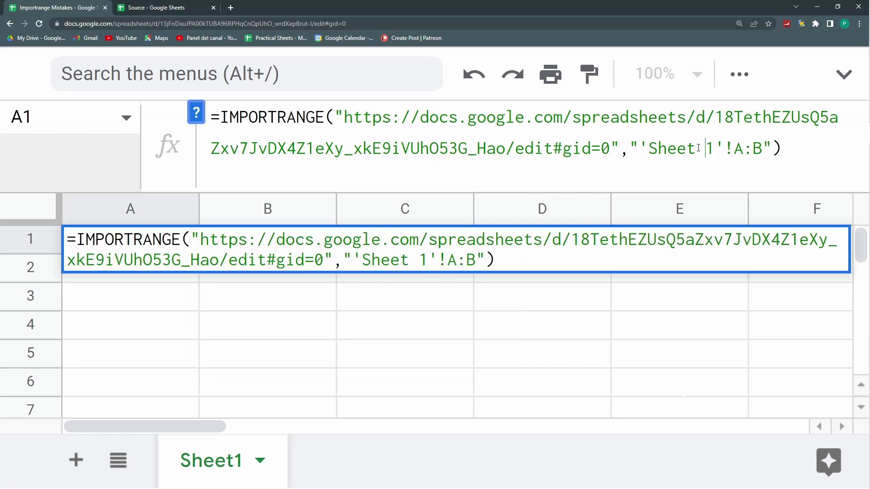
key(Return)
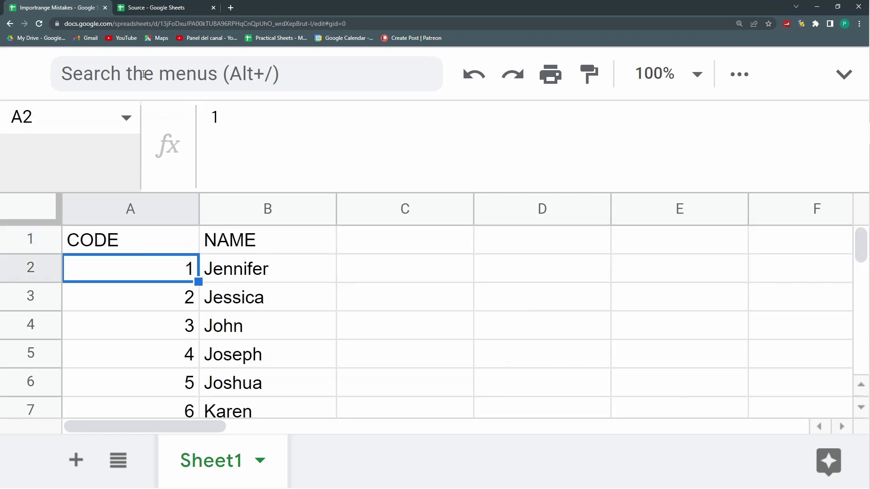
click(165, 245)
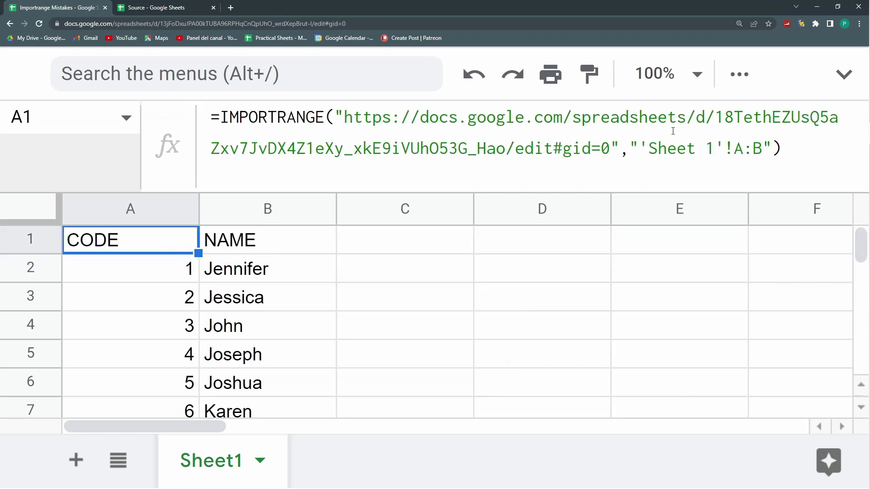
click(646, 149)
key(BackSpace)
key(BackSpace)
key(Return)
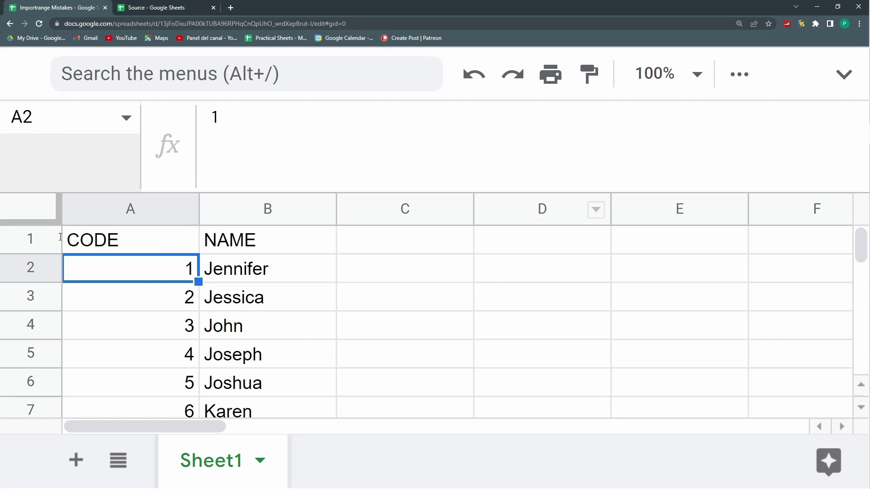
click(91, 239)
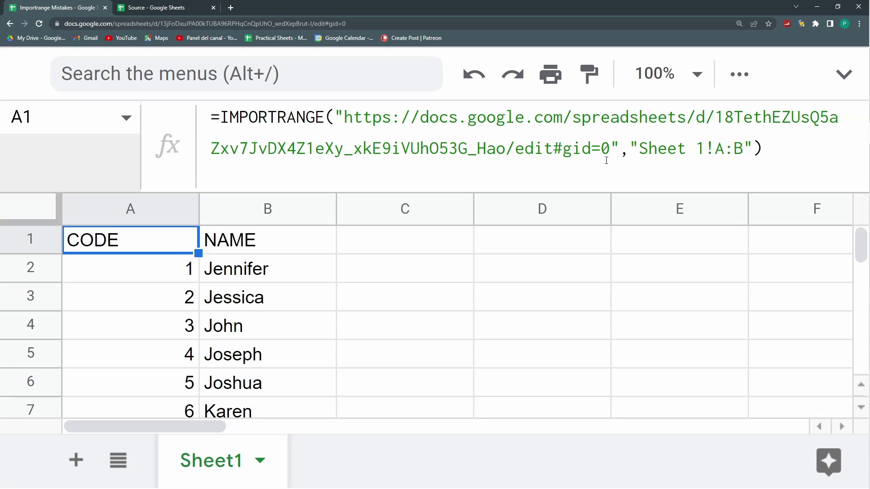
Rename the Source tab to lowercase 'sheet 1'
click(132, 10)
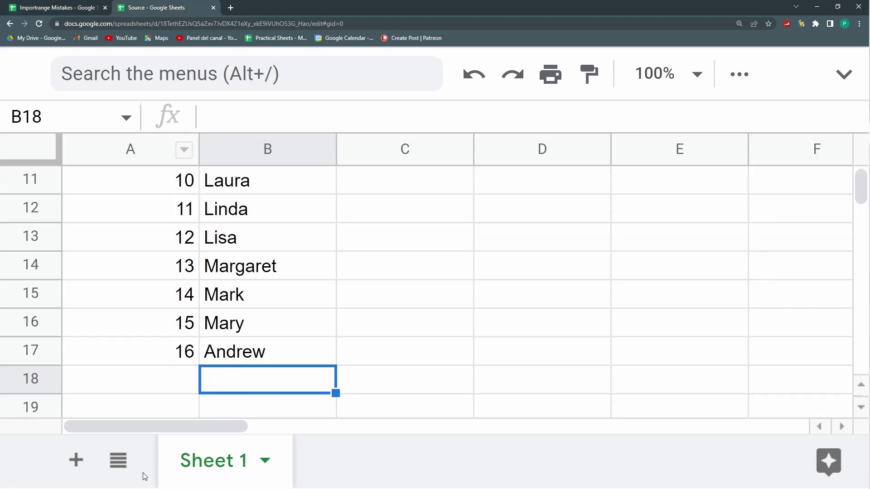
double_click(188, 462)
click(188, 461)
key(BackSpace)
text(s)
key(Return)
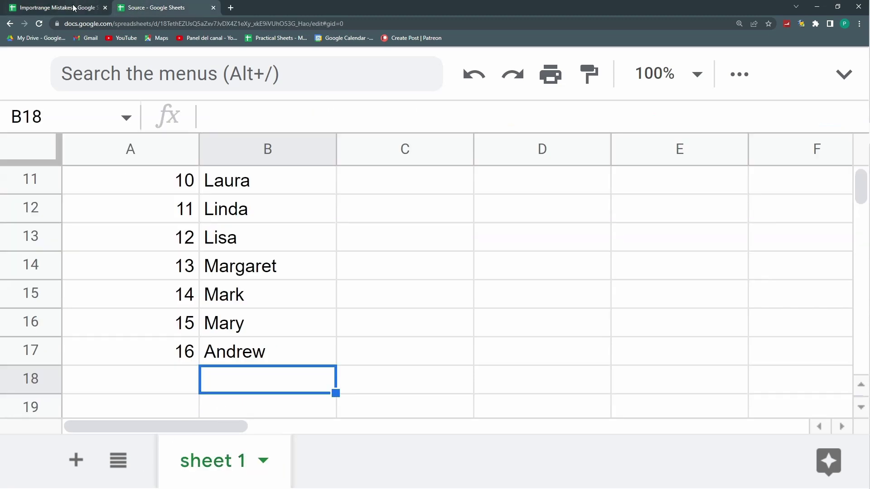
Check the renamed tab, then edit A1's formula at the Sheet 1 reference
click(65, 10)
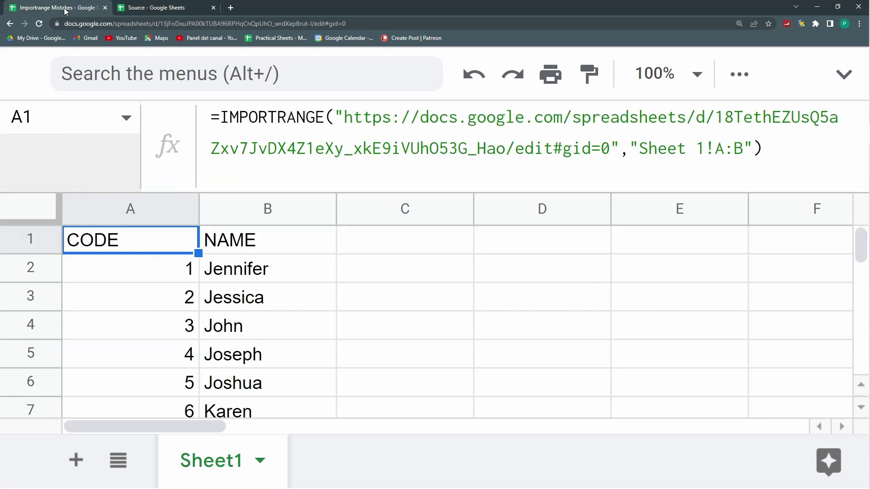
click(145, 7)
click(91, 10)
double_click(643, 143)
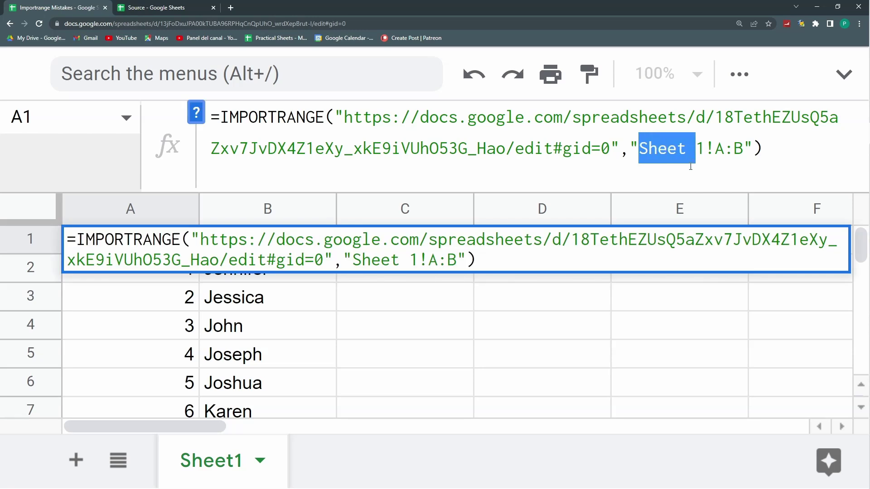
click(696, 145)
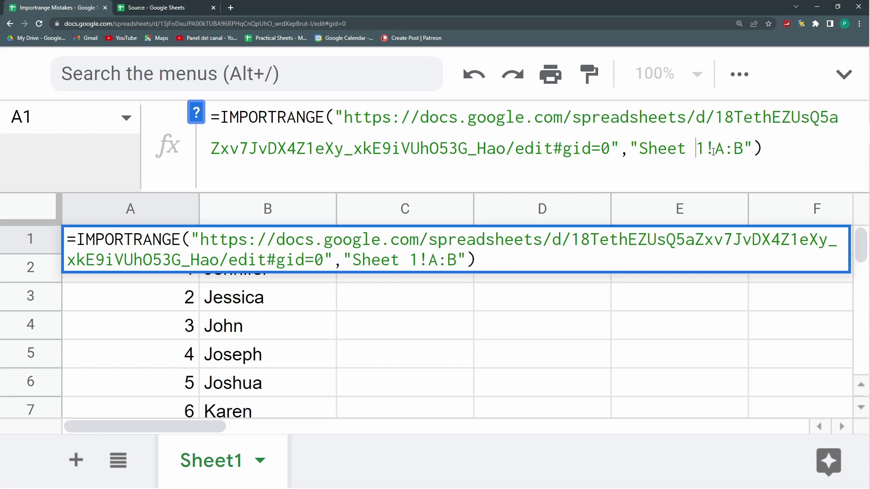
Remove the 'Sheet 1!' prefix so A1's IMPORTRANGE range is just "A:B"
click(132, 8)
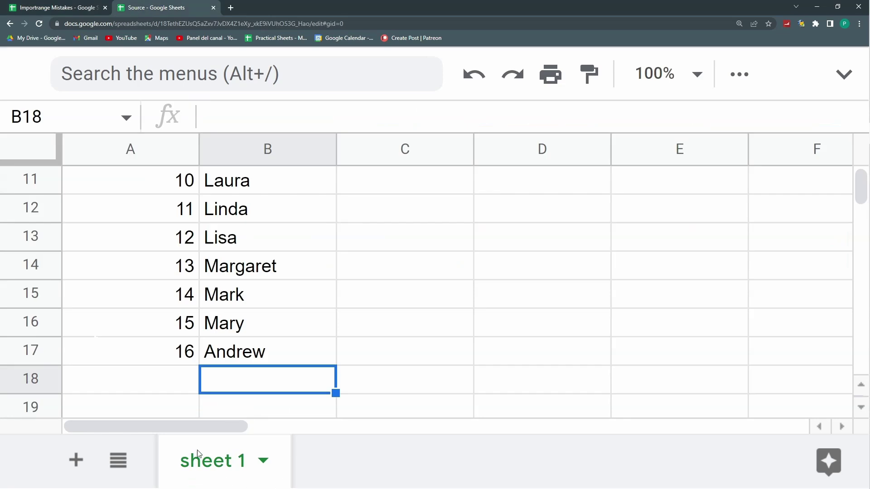
click(64, 9)
click(163, 7)
click(83, 8)
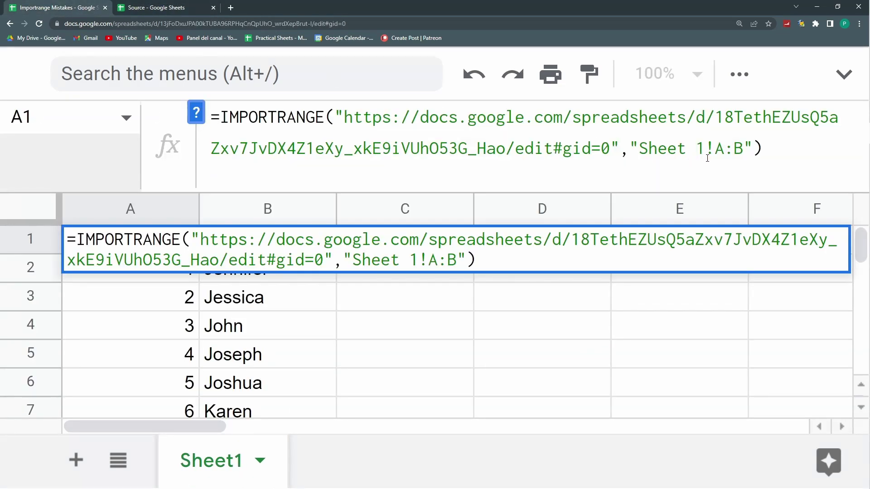
drag(710, 156, 639, 150)
key(BackSpace)
key(Return)
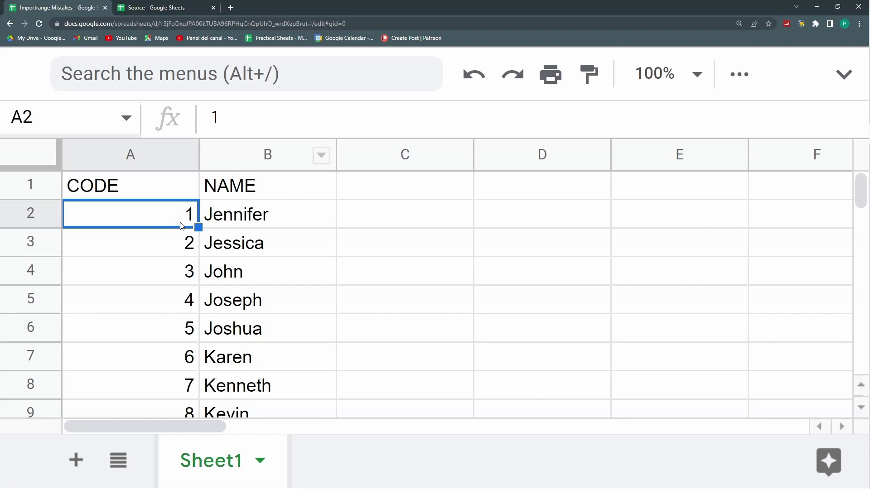
Add Sheet2 and Sheet3 to the Source spreadsheet, then reopen its sheet 1
click(136, 8)
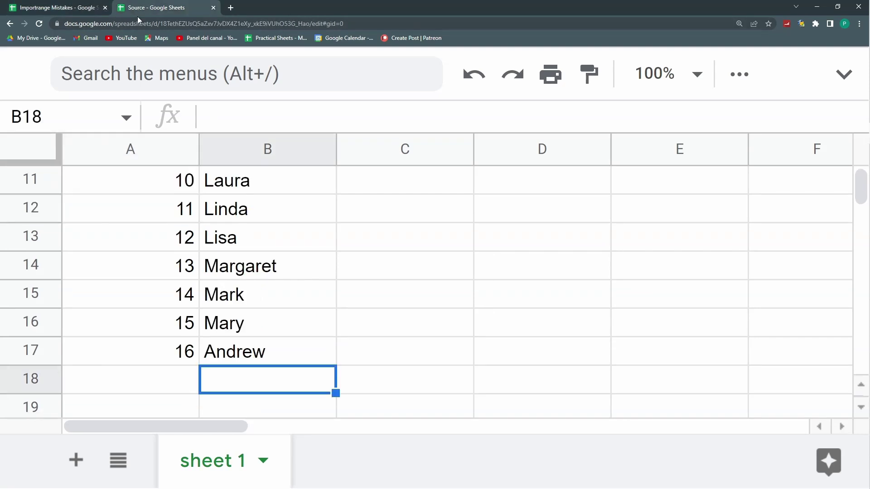
click(76, 460)
click(81, 459)
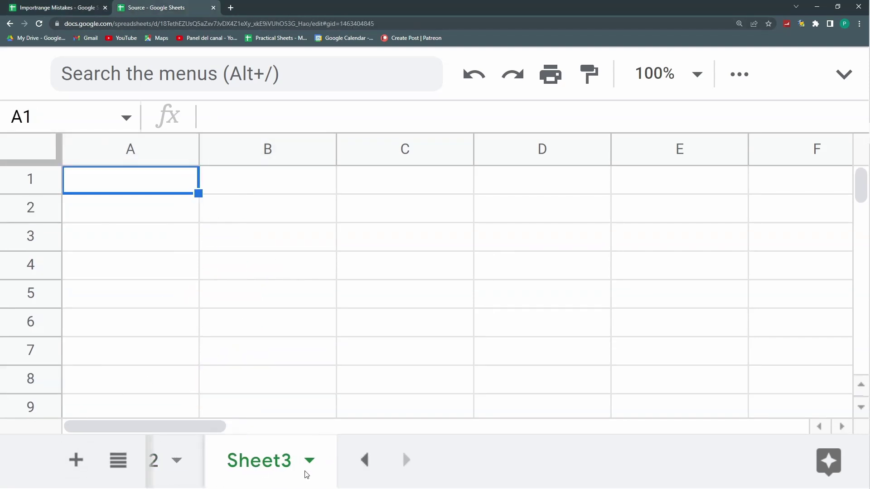
click(365, 460)
click(365, 460)
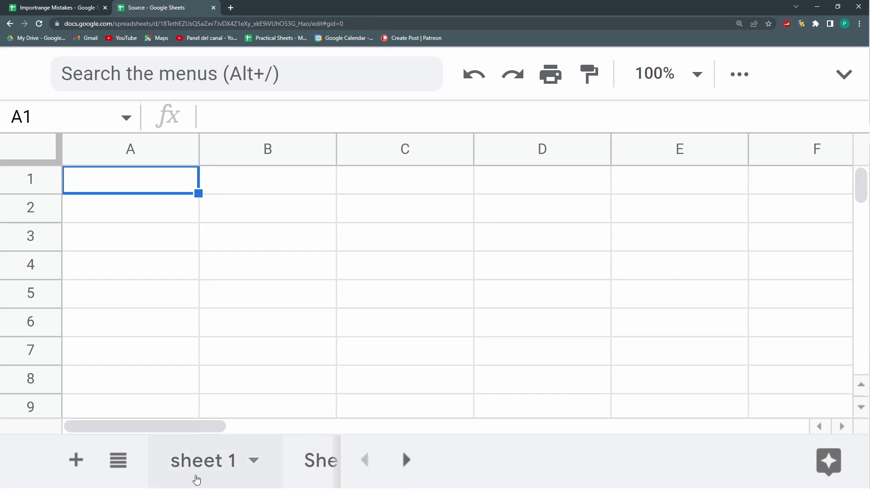
click(194, 471)
key(ctrl+Tab)
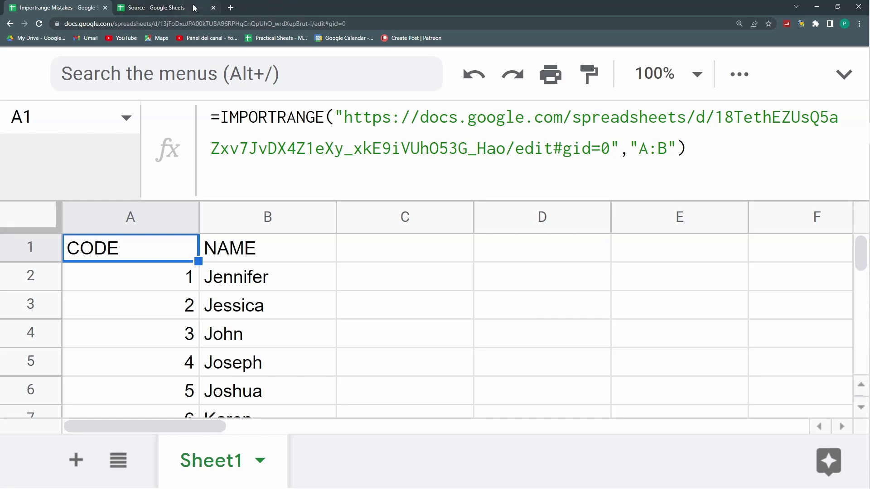
key(ctrl+Tab)
Zoom out, check the Source file's Sheet2 and sheet 1, then return to Importrange Mistakes
drag(239, 467, 283, 479)
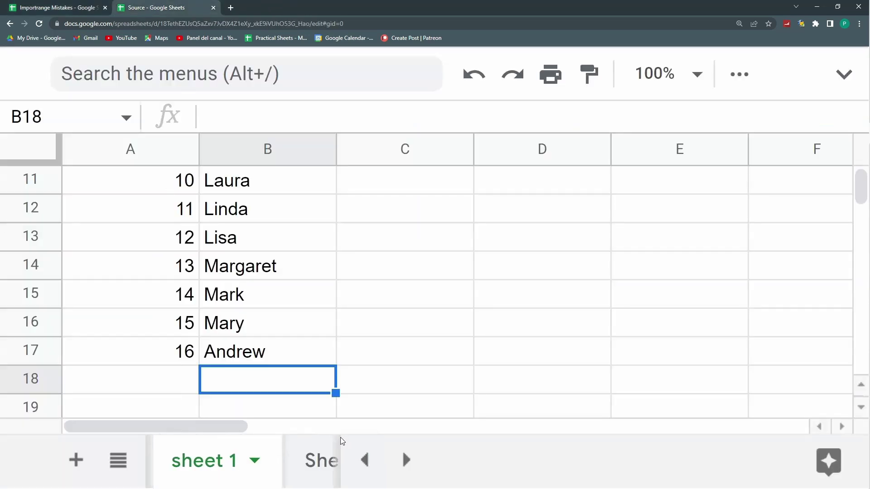
key(ctrl+minus)
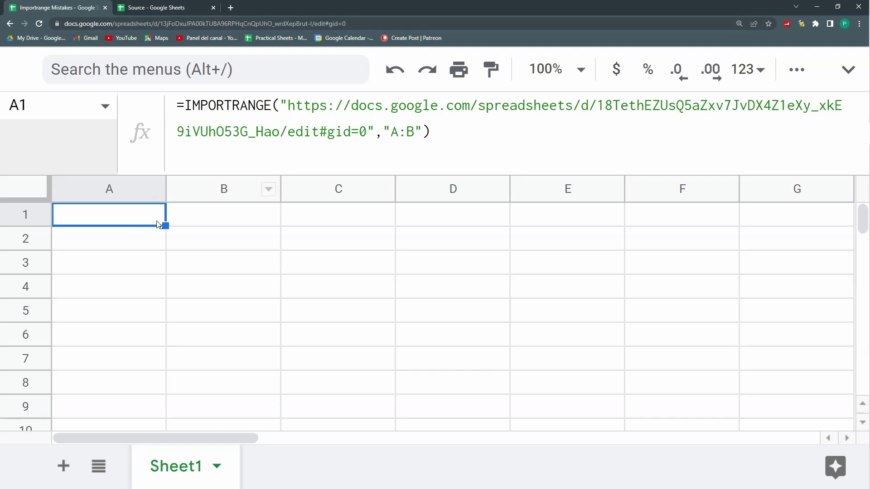
click(180, 7)
click(150, 468)
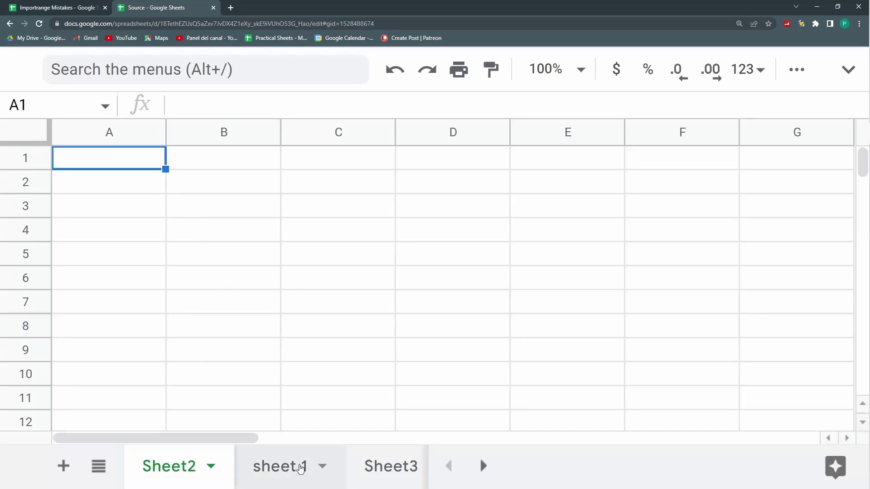
click(286, 471)
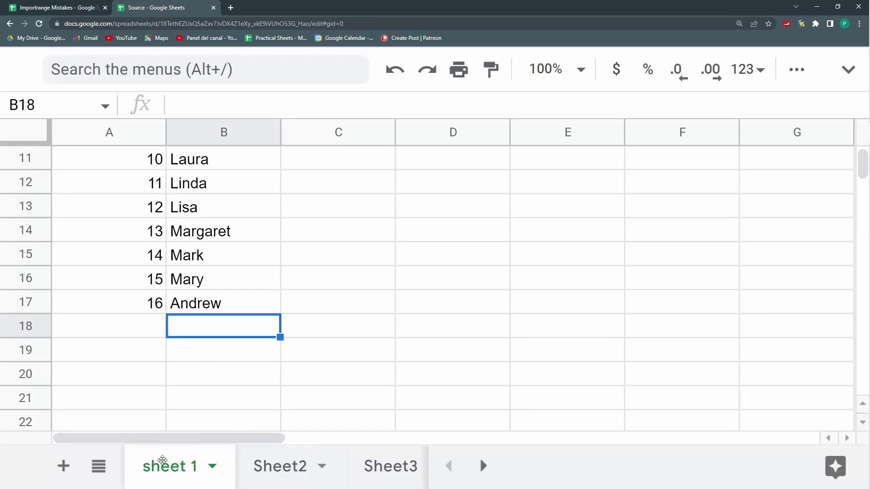
click(82, 12)
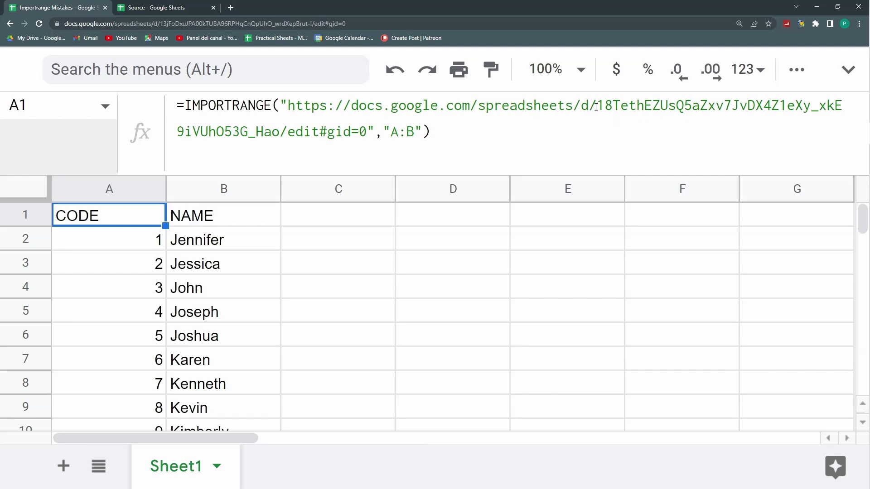
drag(596, 106, 288, 106)
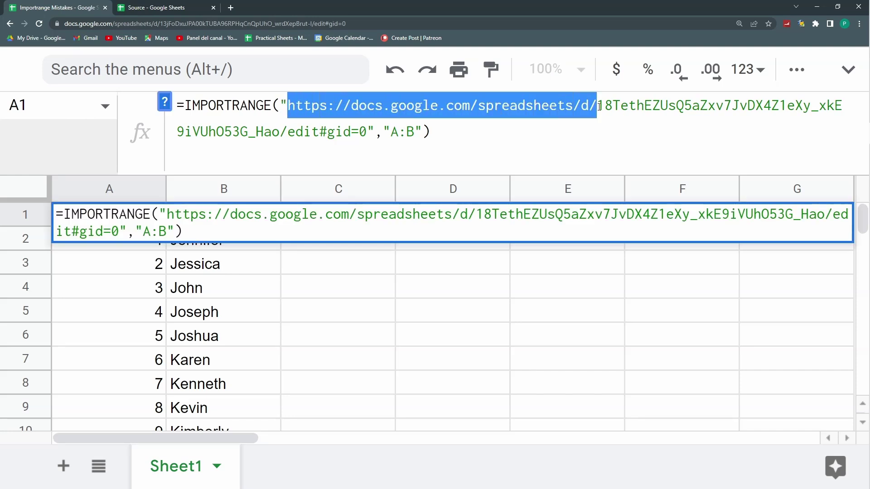
key(BackSpace)
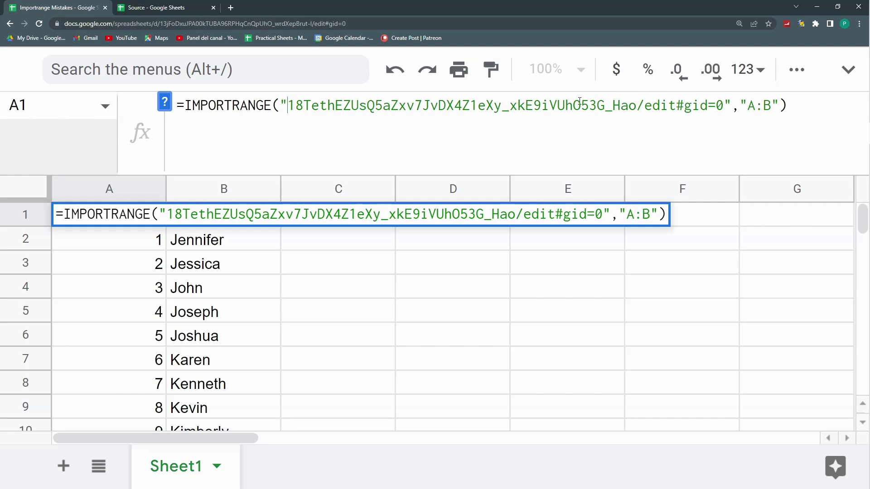
drag(638, 109, 725, 106)
key(BackSpace)
key(Return)
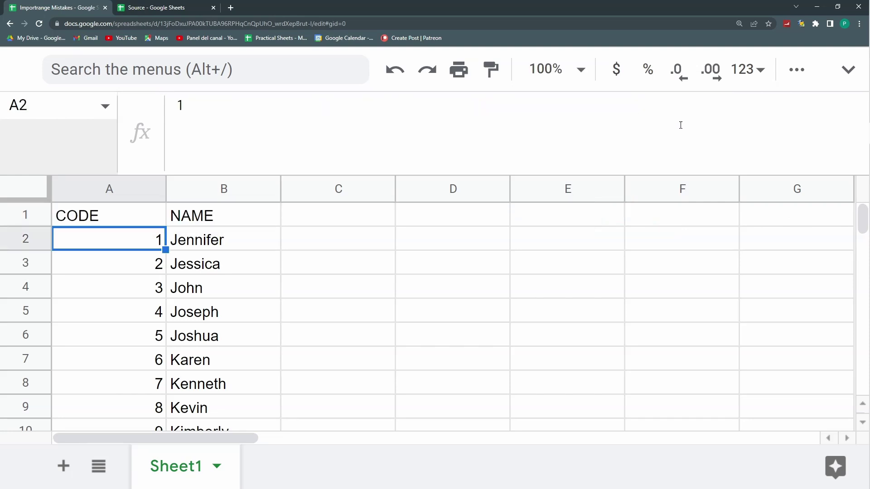
click(119, 221)
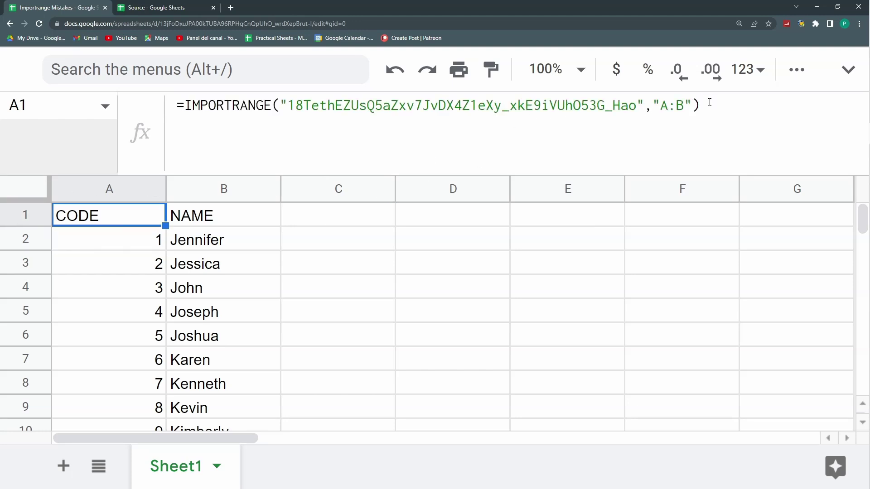
drag(710, 101, 180, 105)
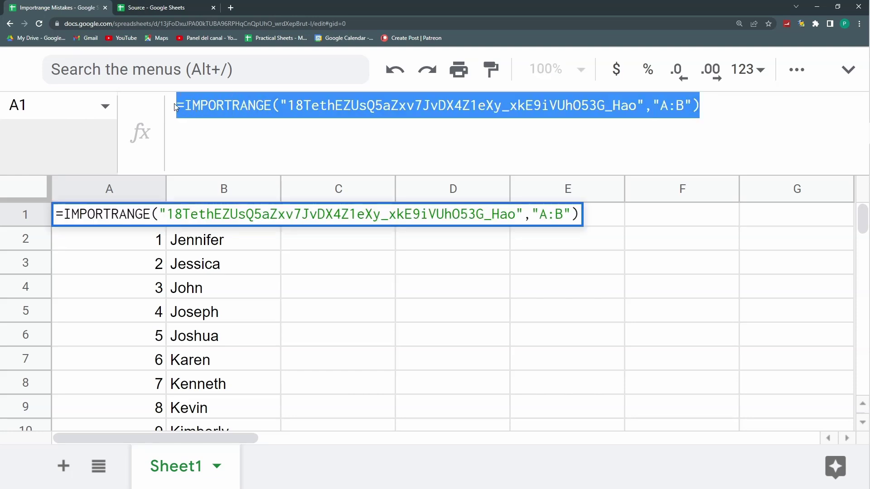
key(Return)
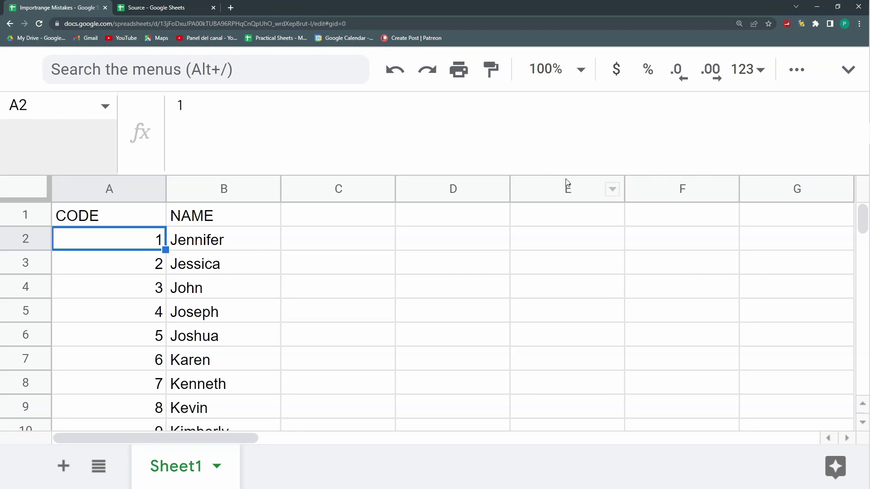
Copy cells A1:B17 with the CODE and NAME columns from the Source's sheet 1
drag(557, 175, 563, 136)
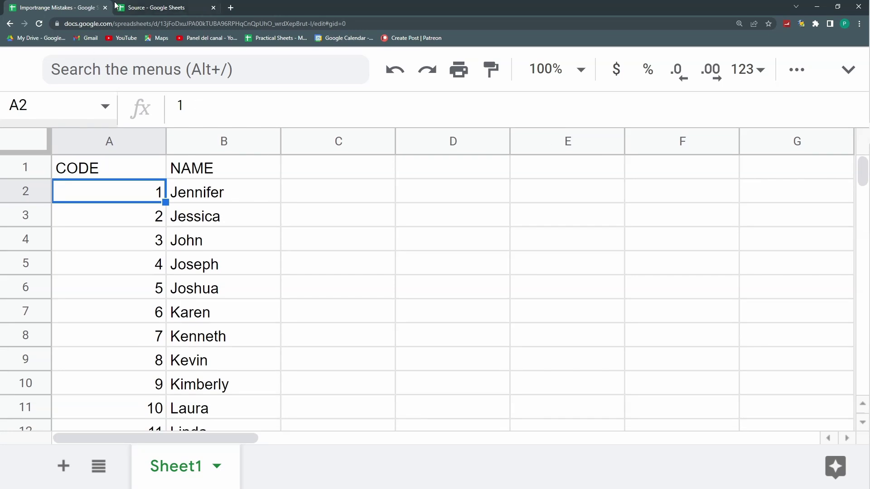
click(151, 10)
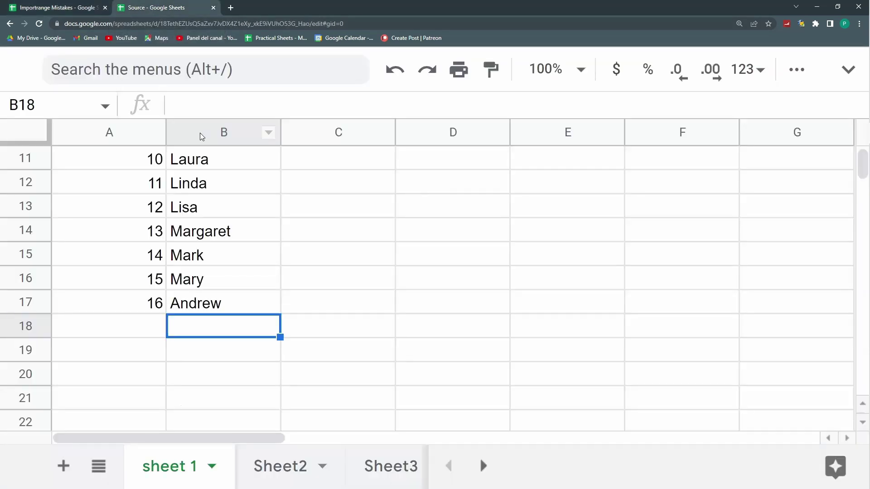
scroll(253, 255, up, 5)
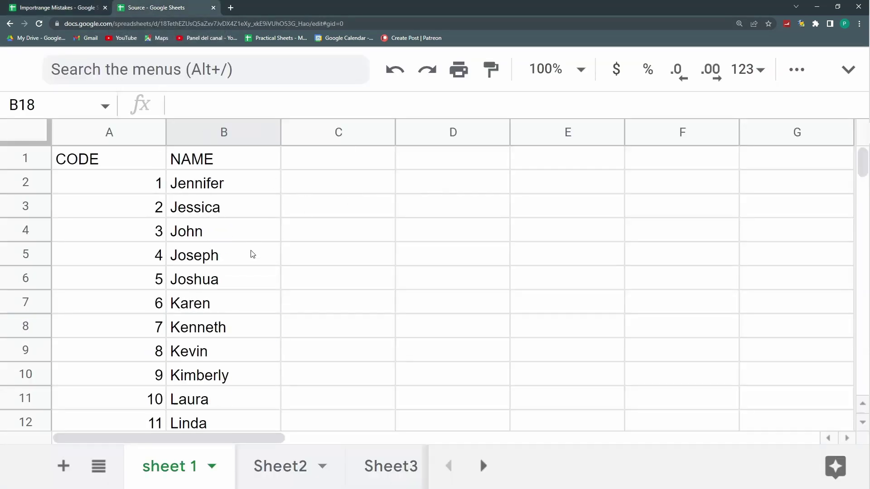
click(138, 163)
scroll(243, 336, down, 4)
shift+click(241, 258)
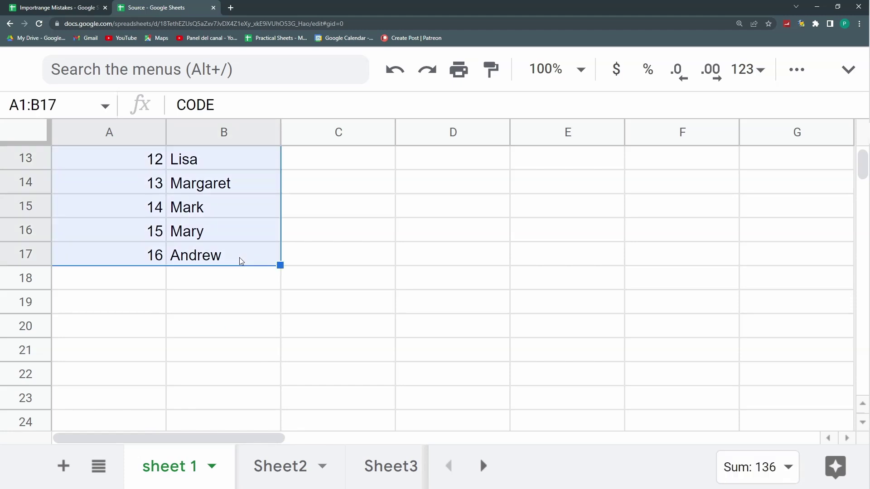
key(ctrl+c)
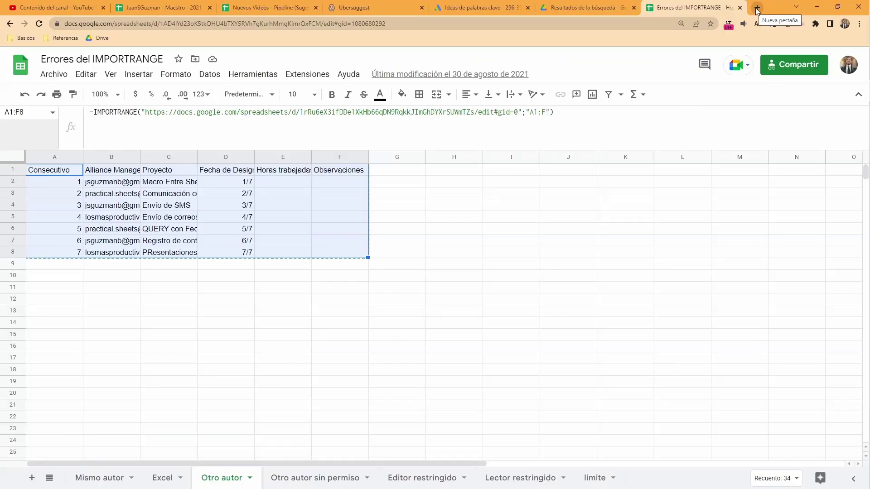
Create a new blank spreadsheet titled 'Borrowed Practical Sheets Account'
click(757, 7)
text(shee)
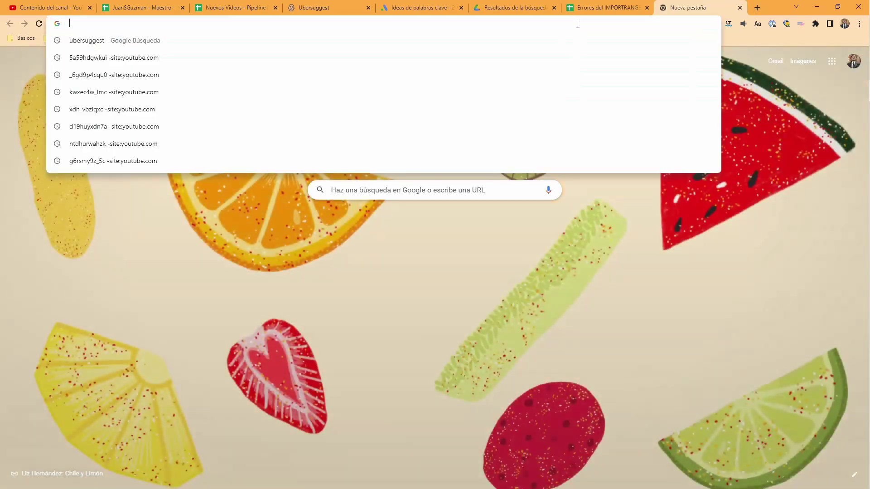
key(Return)
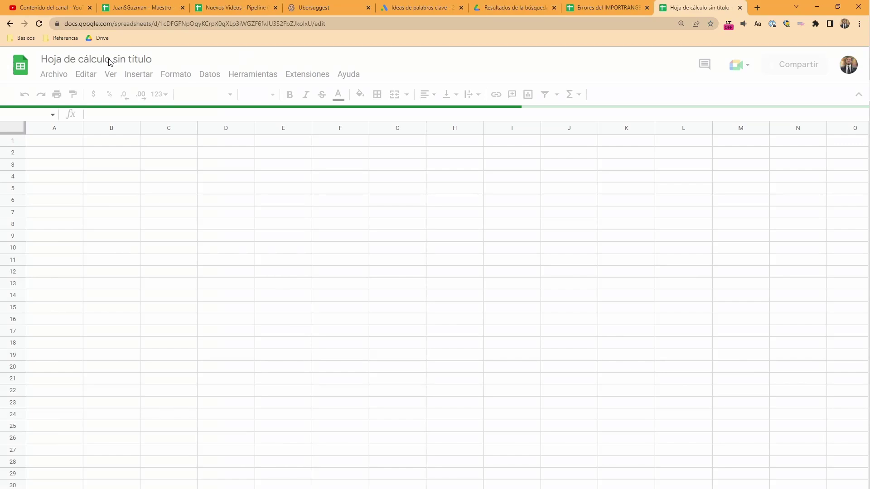
click(109, 59)
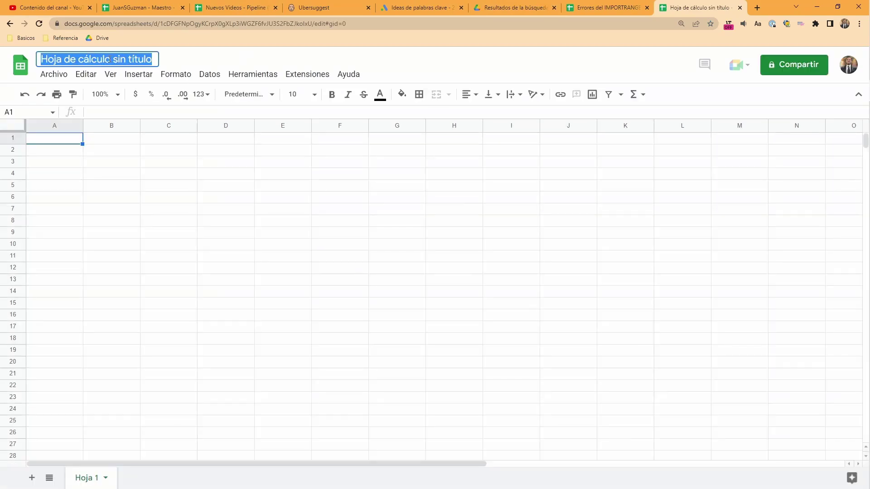
text(Borrowed P)
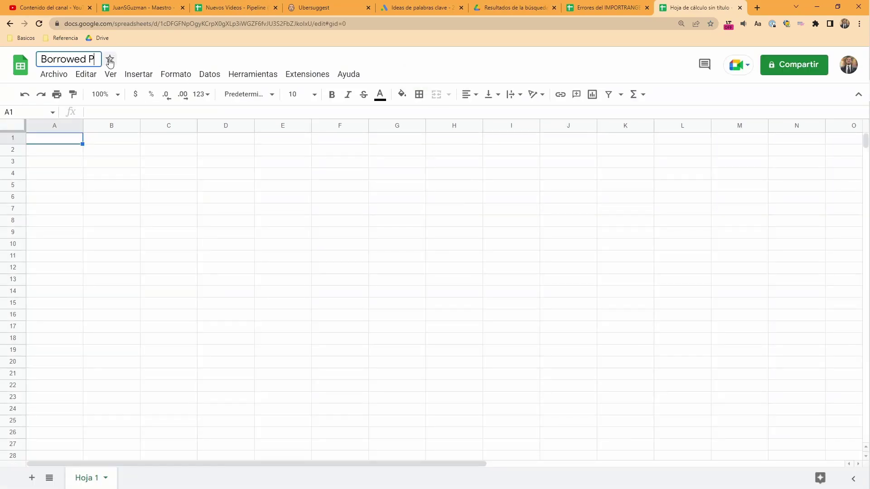
text(ractical Sheets Account)
key(Return)
Paste the CODE/NAME list into A1 and select the file's spreadsheet ID in the address
key(ctrl+v)
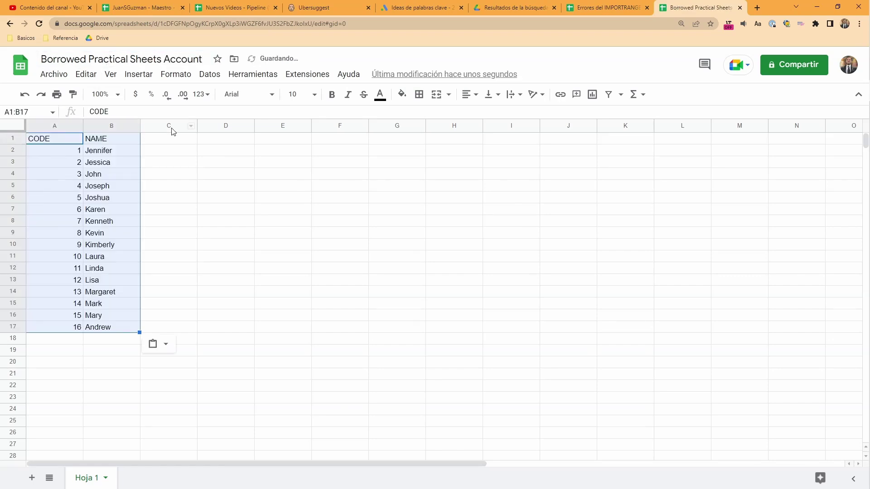
click(183, 23)
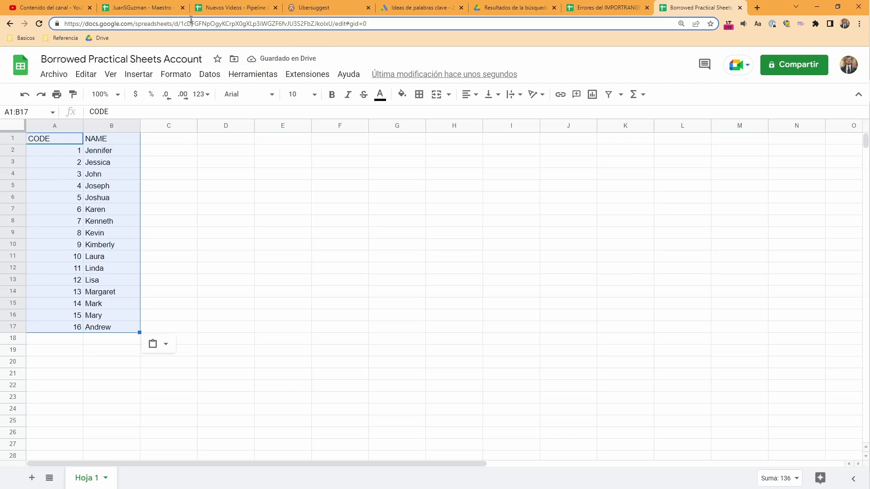
drag(181, 23, 334, 25)
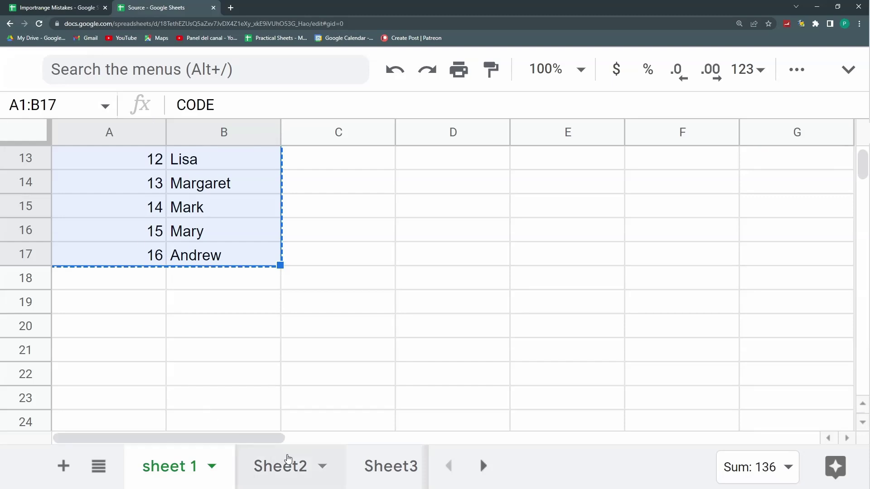
Add a sheet named 'Sharing' to Importrange Mistakes and start renaming Sheet1
click(288, 466)
click(60, 4)
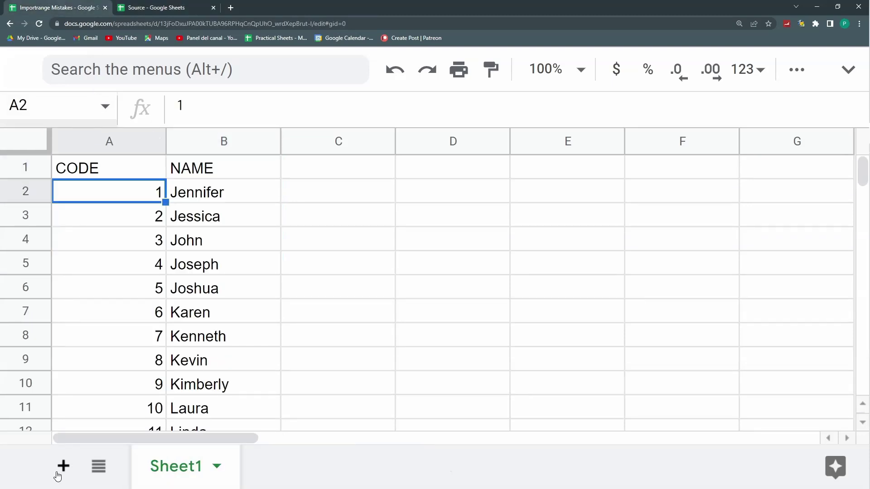
click(64, 467)
double_click(295, 468)
text(Sharing)
key(Return)
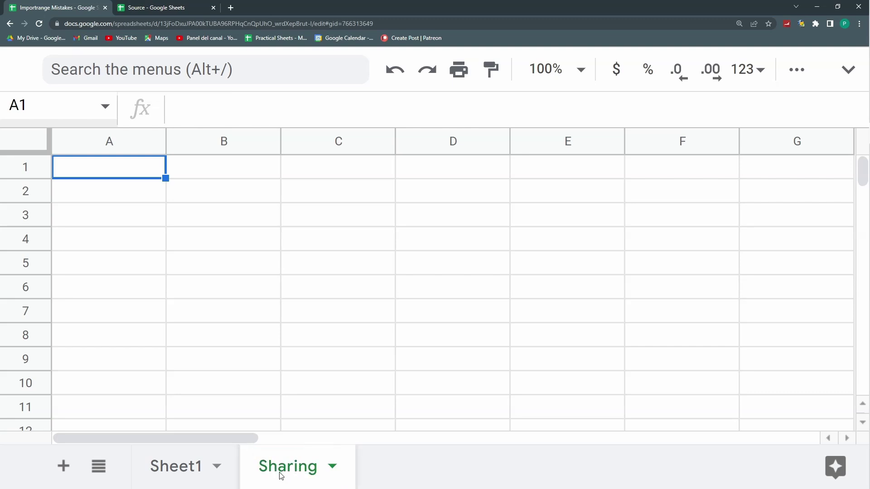
click(167, 473)
double_click(166, 473)
Name the first sheet 'Basic' and copy the IMPORTRANGE formula from its A1
text(Basic)
key(Return)
click(295, 472)
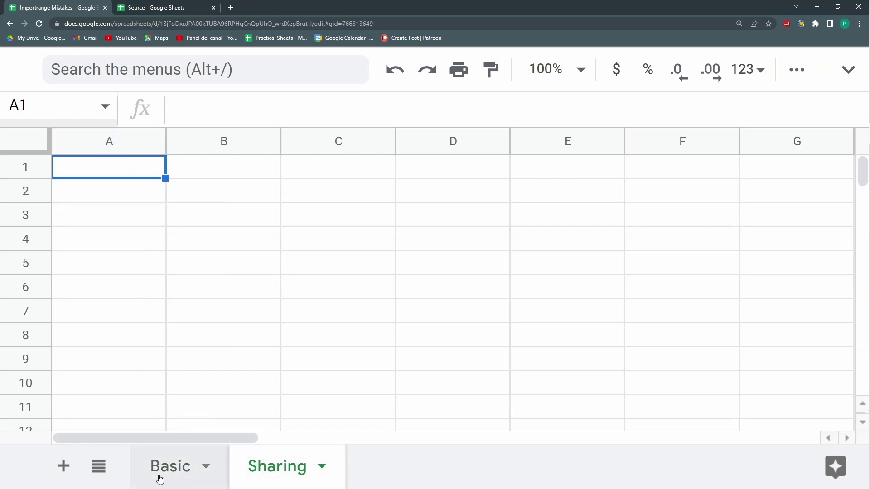
text(=impo)
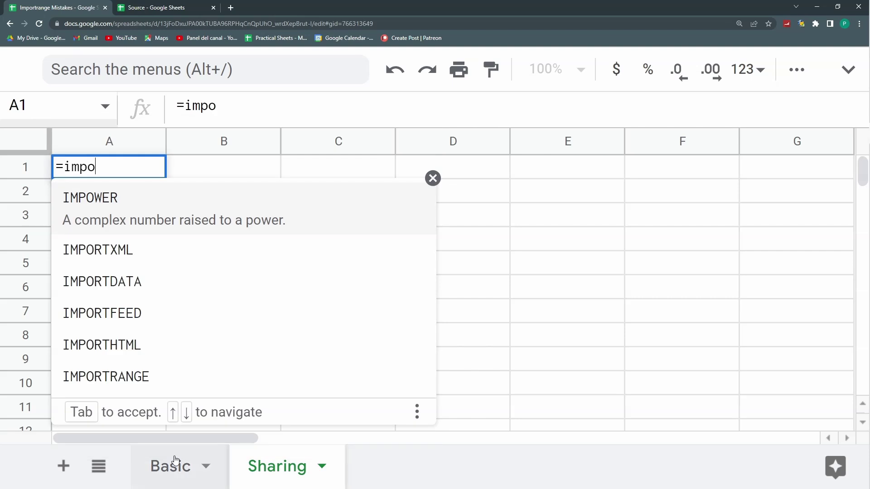
click(175, 462)
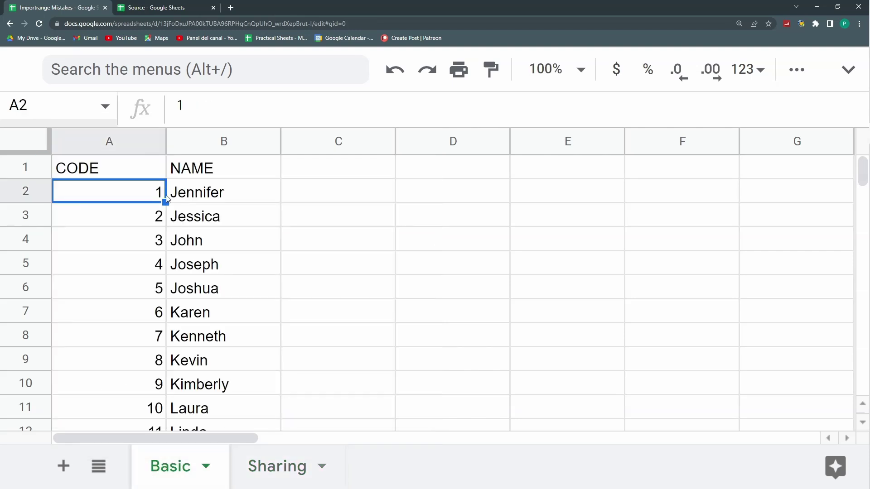
click(149, 168)
drag(706, 103, 144, 79)
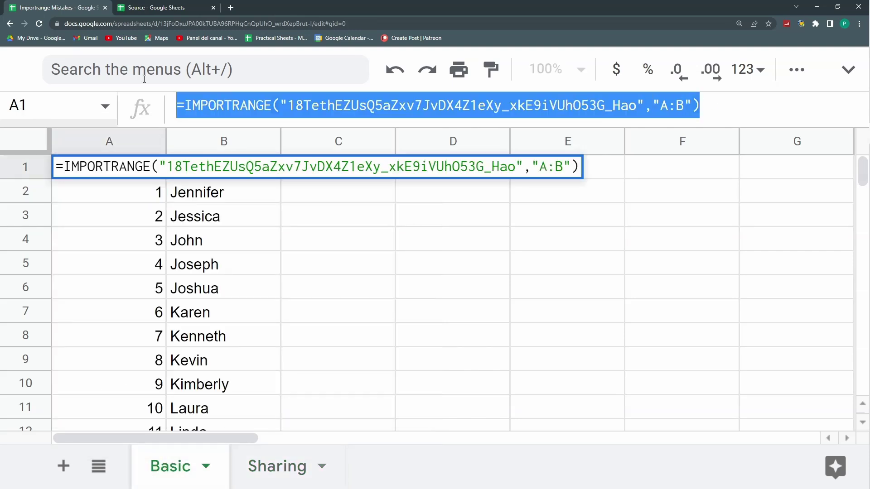
Paste the formula into Sharing!A1 with the borrowed file's ID, producing a #REF! permission error
click(277, 465)
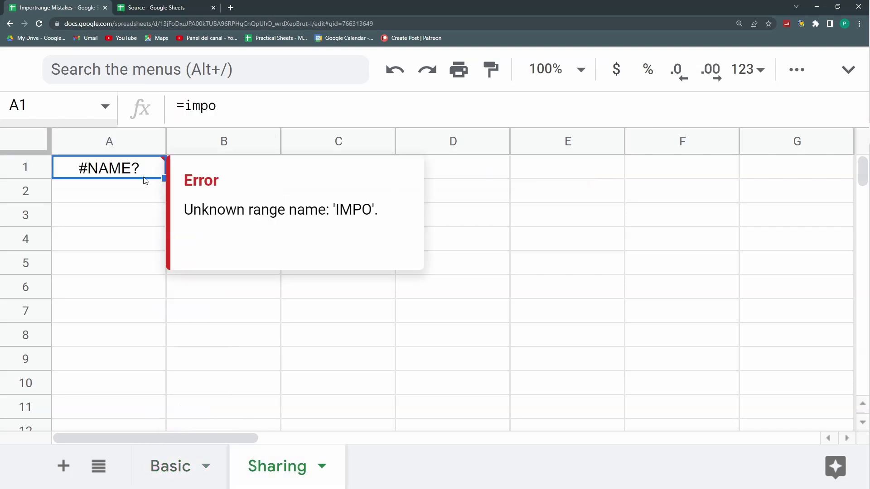
drag(219, 106, 143, 109)
key(ctrl+v)
drag(639, 101, 290, 105)
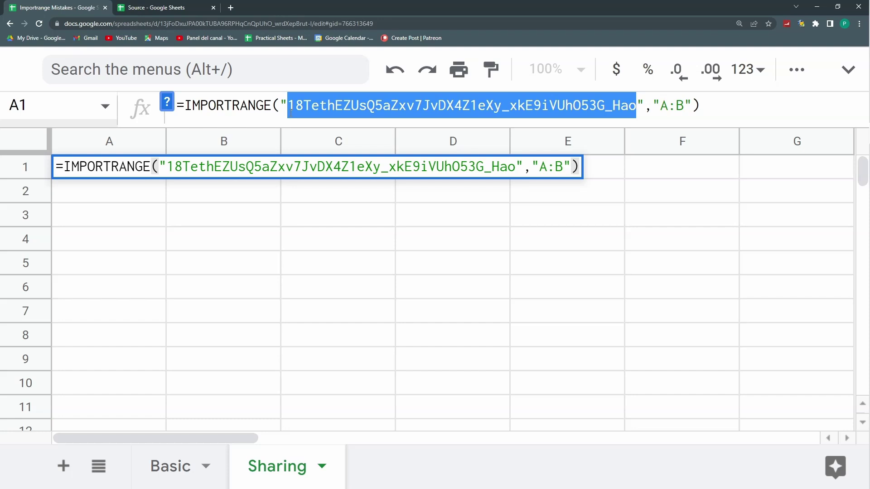
key(super+v)
click(351, 189)
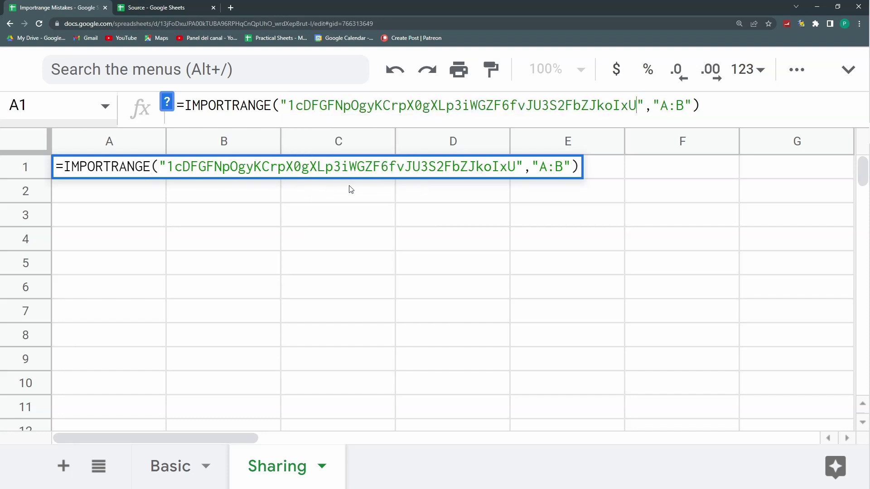
key(Return)
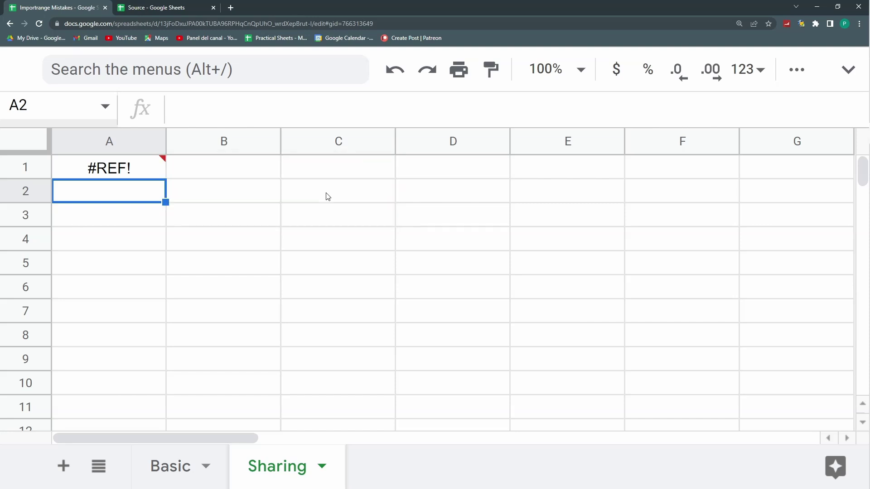
mouse_move(109, 160)
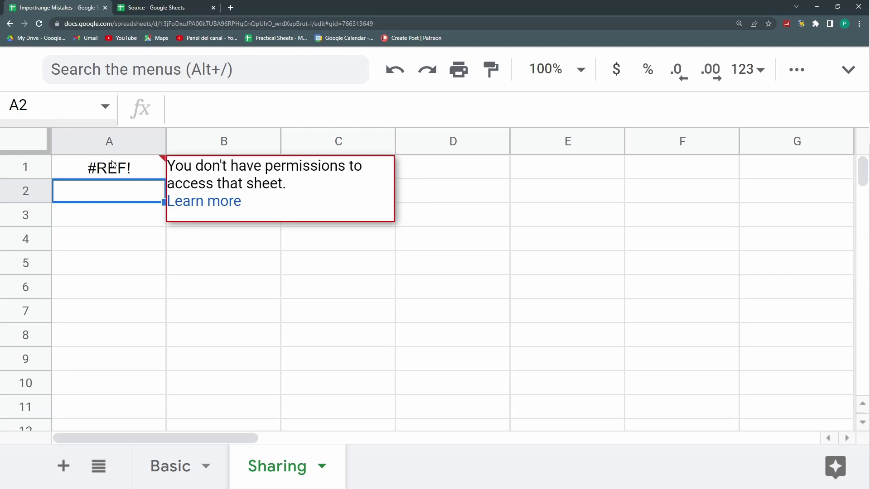
click(121, 169)
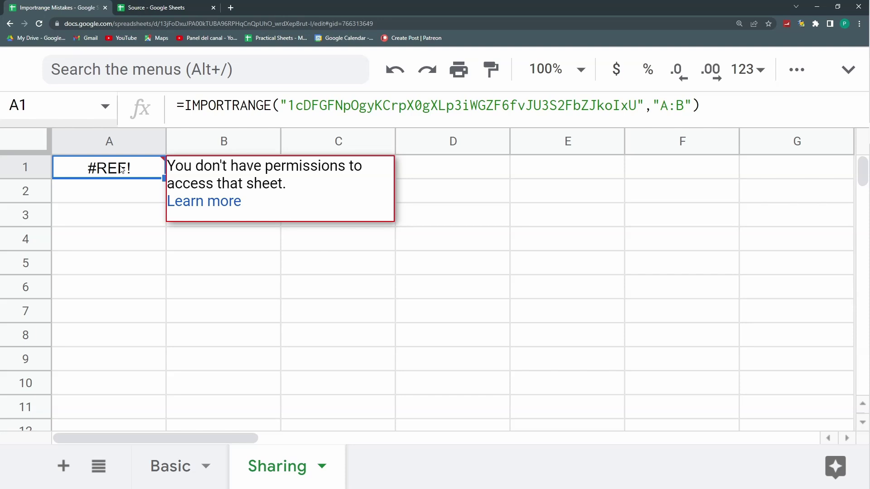
Share 'Borrowed Practical Sheets Account' with the other Google account as Editor, then reload Importrange Mistakes
click(123, 227)
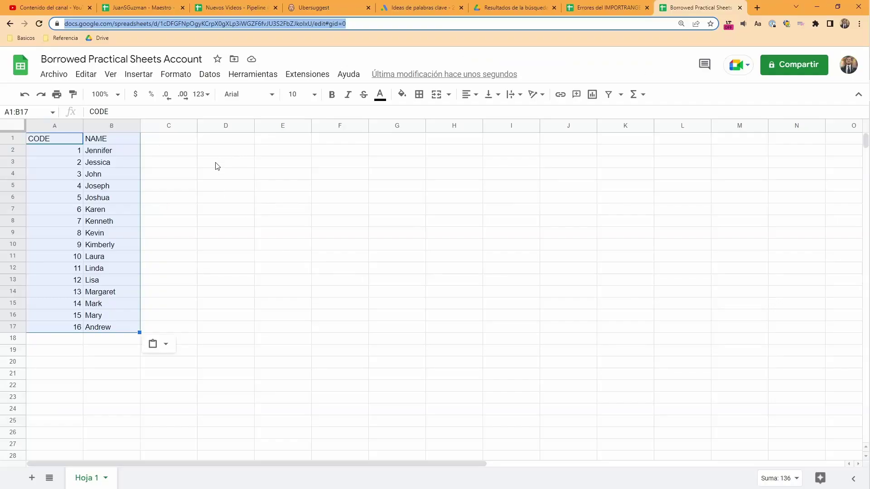
click(217, 173)
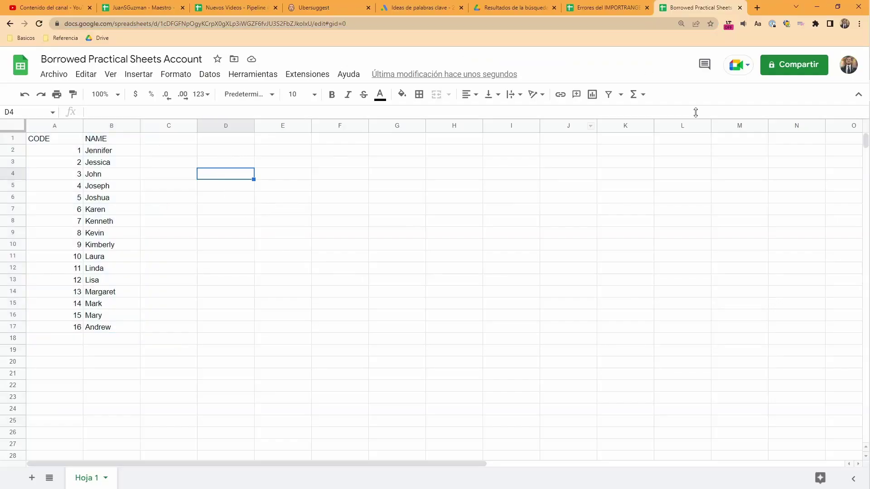
click(779, 65)
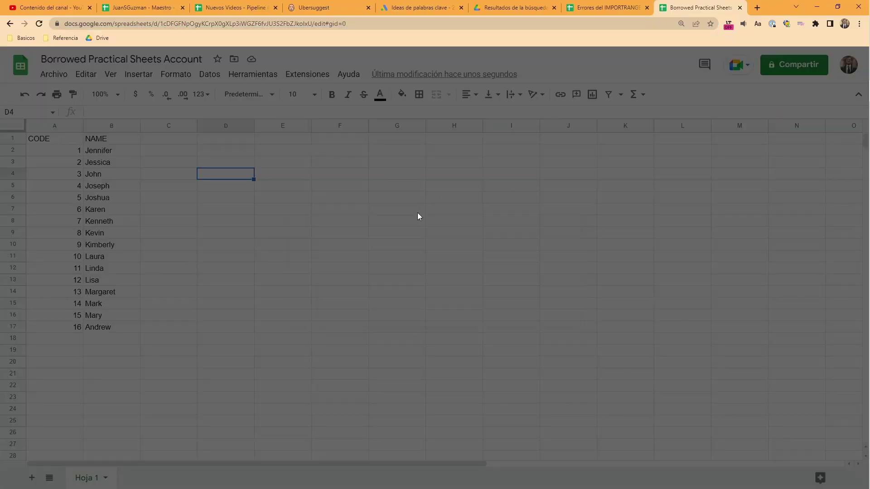
text(practi)
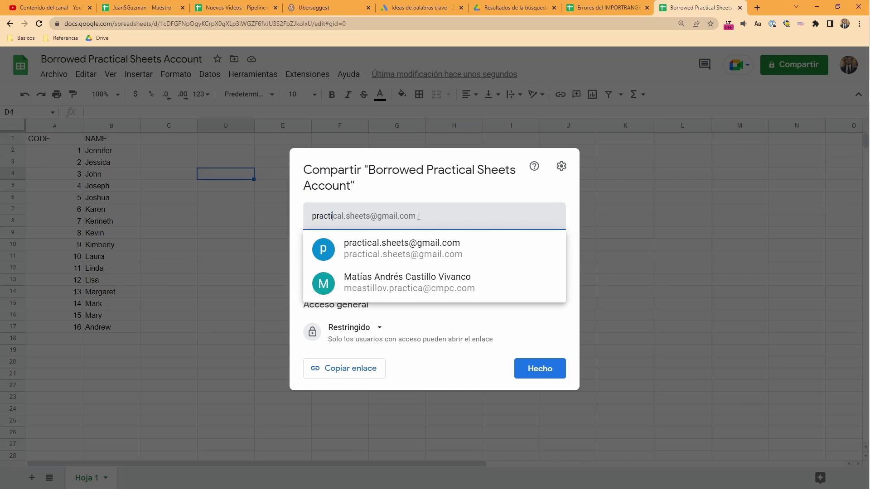
click(402, 248)
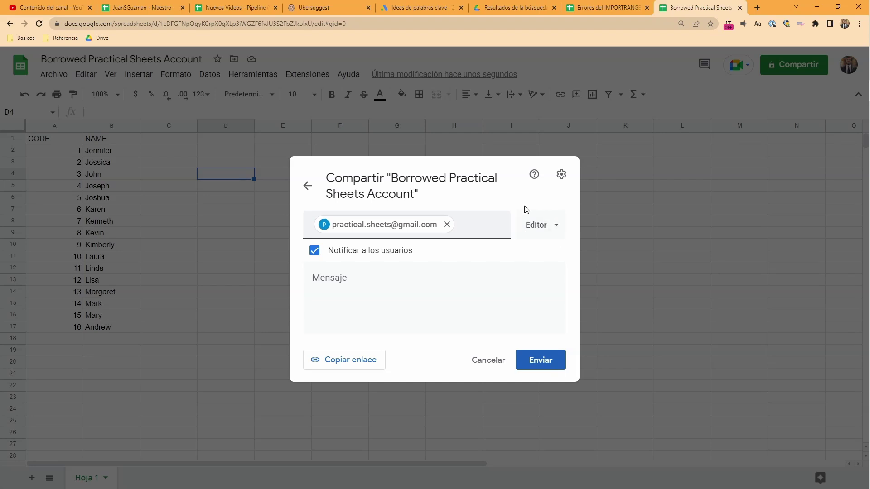
click(545, 363)
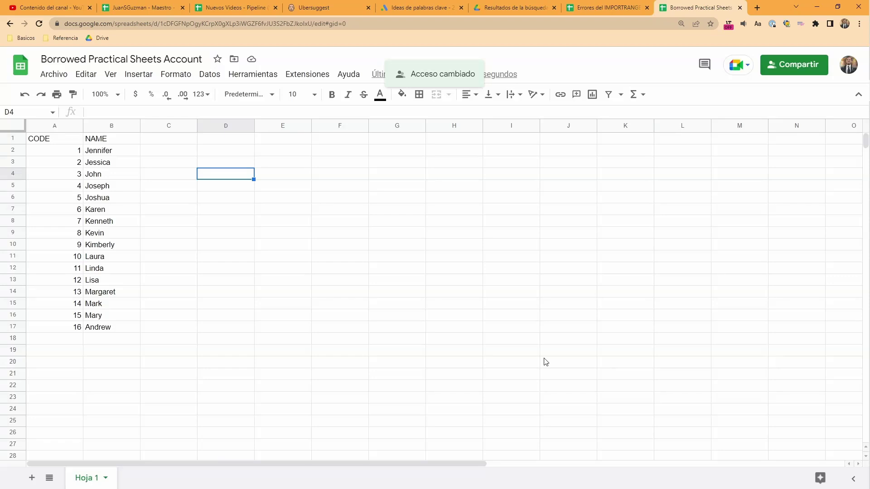
key(alt+Tab)
click(39, 25)
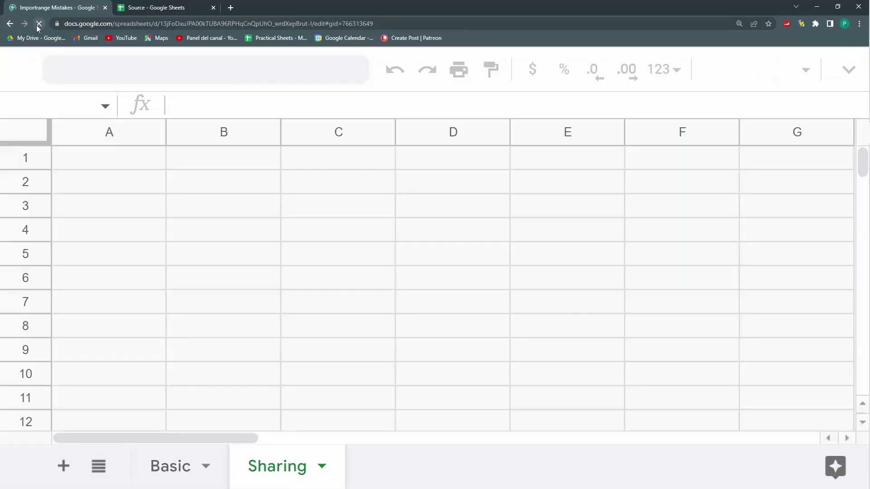
Allow access on Sharing!A1's #REF! so it imports the borrowed file's CODE/NAME list
mouse_move(156, 158)
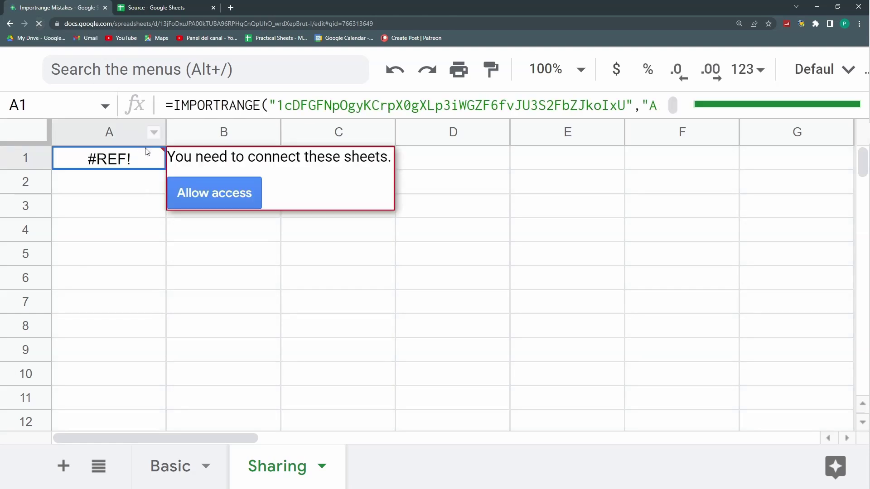
click(214, 194)
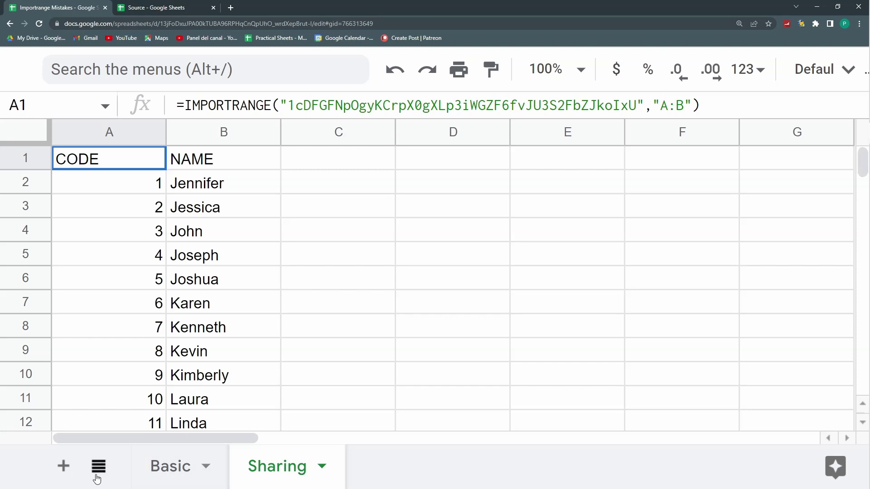
Duplicate the Sharing sheet in the Importrange Mistakes file
click(321, 466)
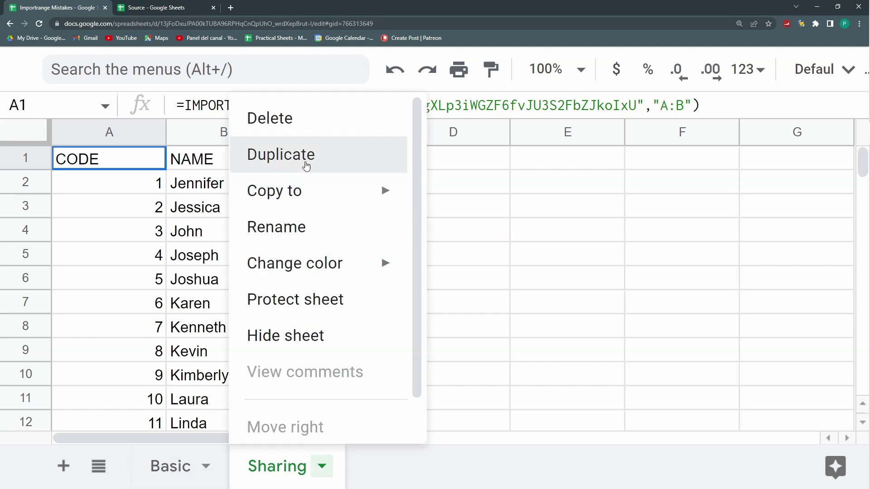
click(306, 166)
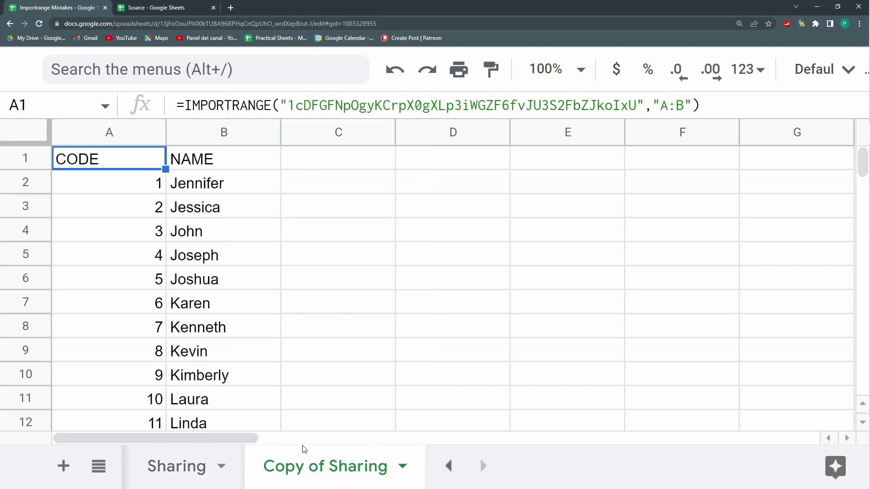
key(alt+Tab)
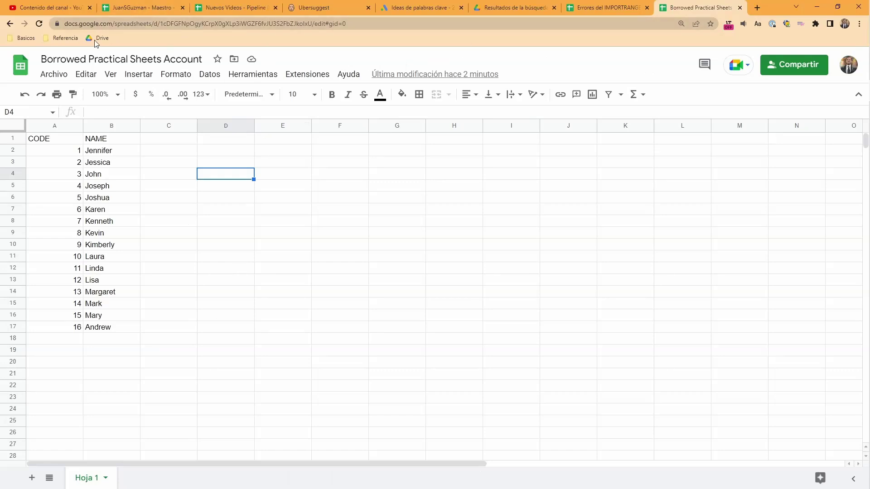
Make a copy of the borrowed file named 'Borrowed Practical Sheets Account - Reader', dropping the 'Copia de' prefix
click(55, 75)
click(99, 149)
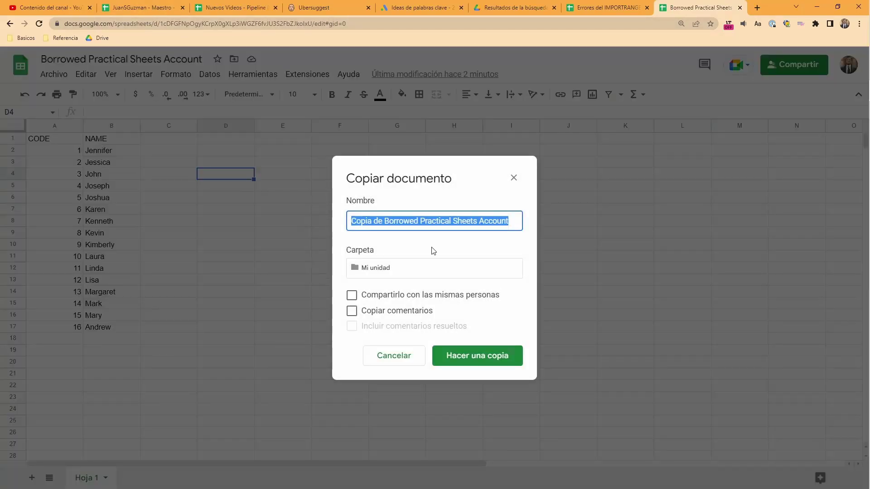
key(Home)
key(ctrl+shift+Right)
key(ctrl+shift+Right)
key(Delete)
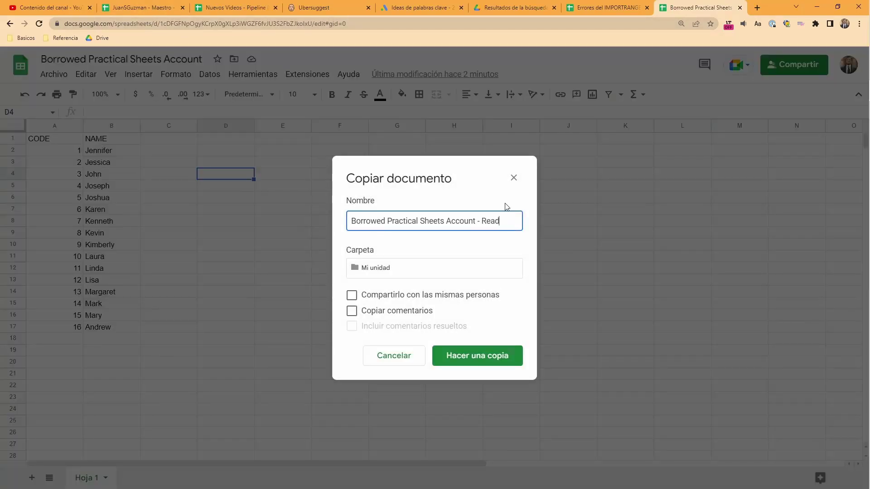
key(Return)
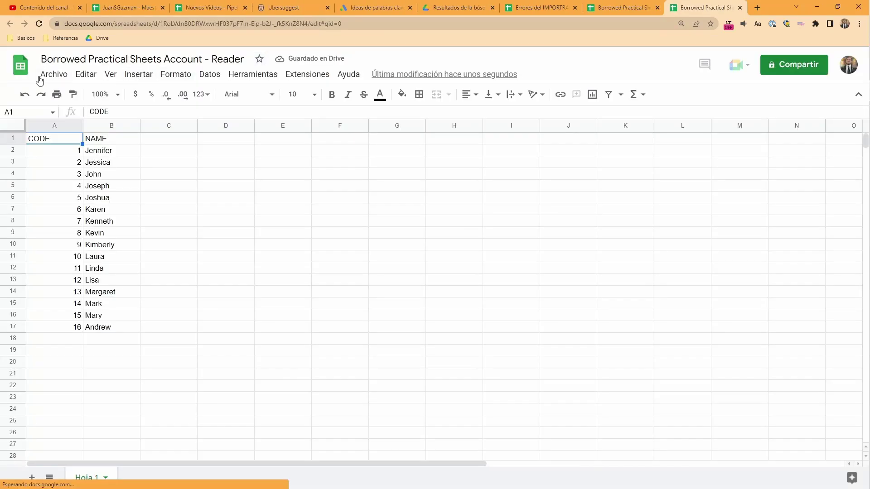
click(43, 78)
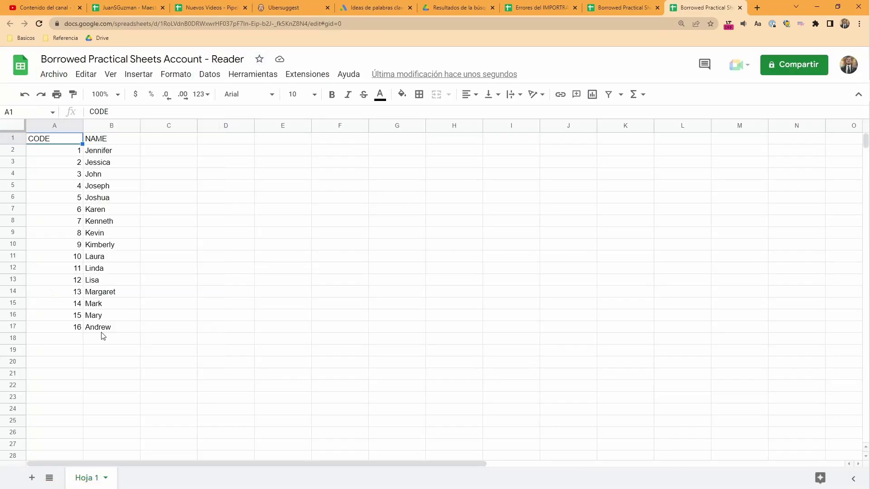
Share the Reader copy with the second account as Viewer, then select its spreadsheet ID
click(40, 25)
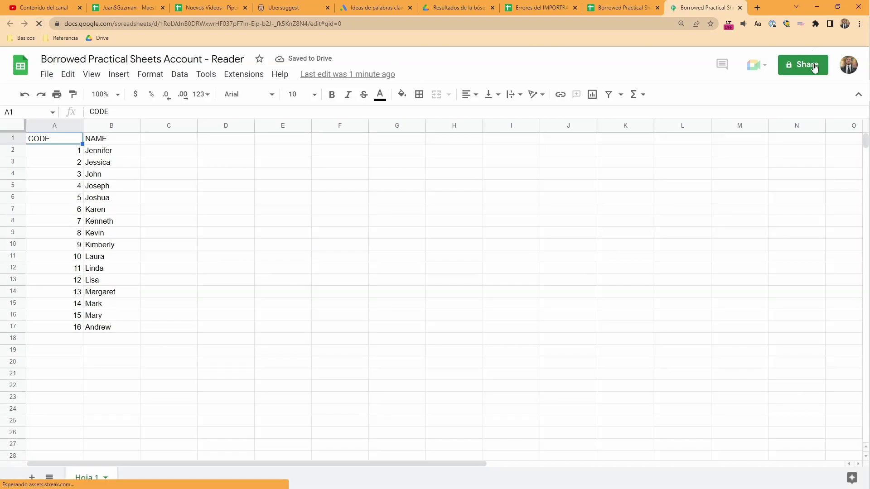
click(813, 66)
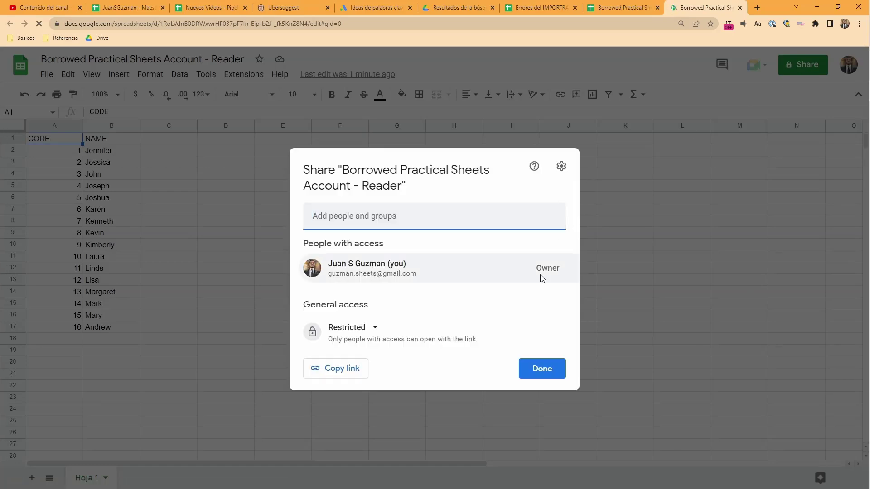
click(499, 215)
text(pra)
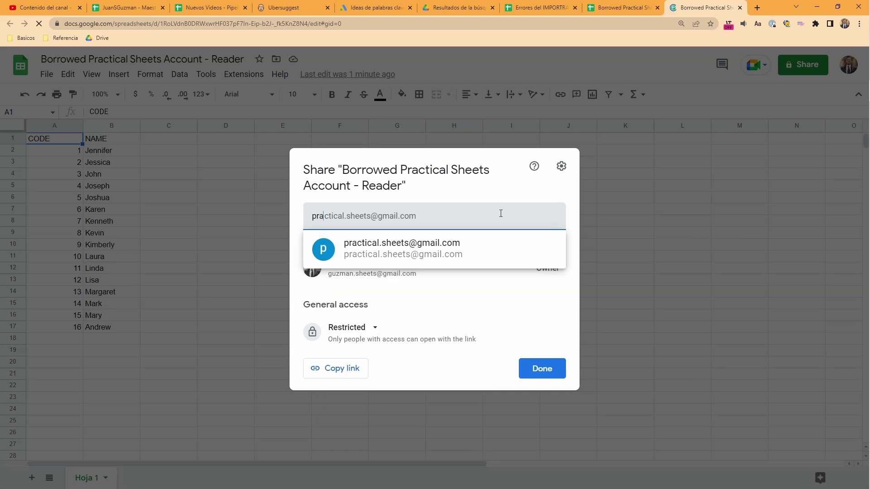
click(460, 258)
click(540, 225)
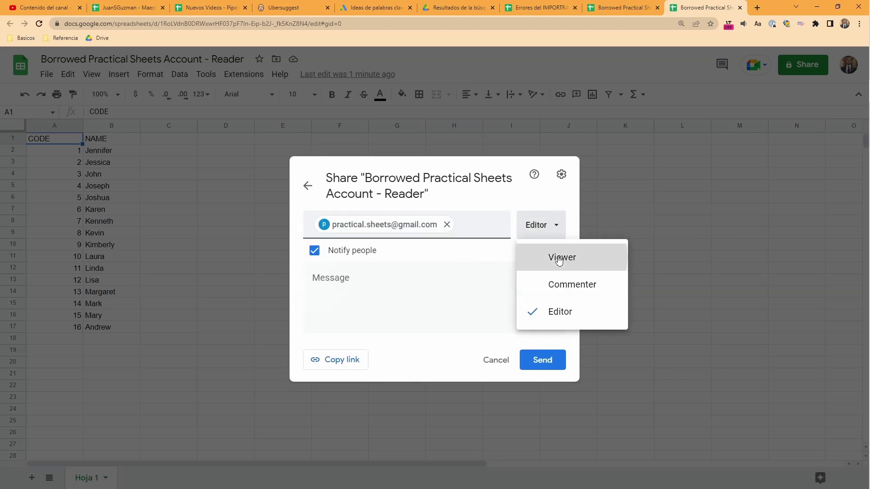
click(559, 259)
click(538, 360)
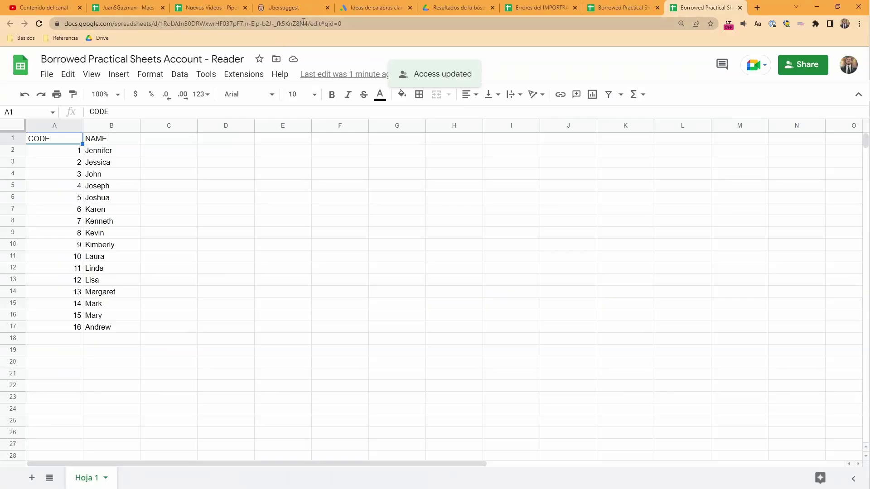
drag(308, 23, 161, 24)
key(ctrl+c)
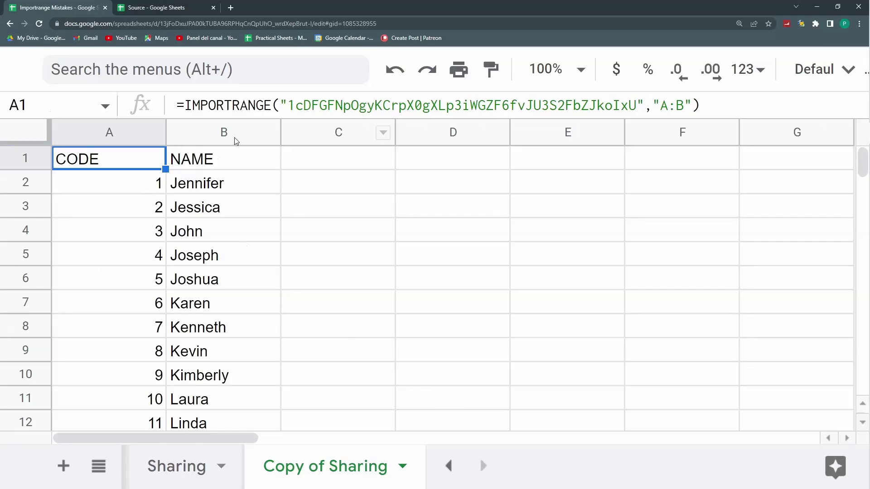
Replace the spreadsheet ID in A1's IMPORTRANGE formula with the Reader sheet's ID
drag(287, 105, 637, 118)
key(ctrl+v)
key(Return)
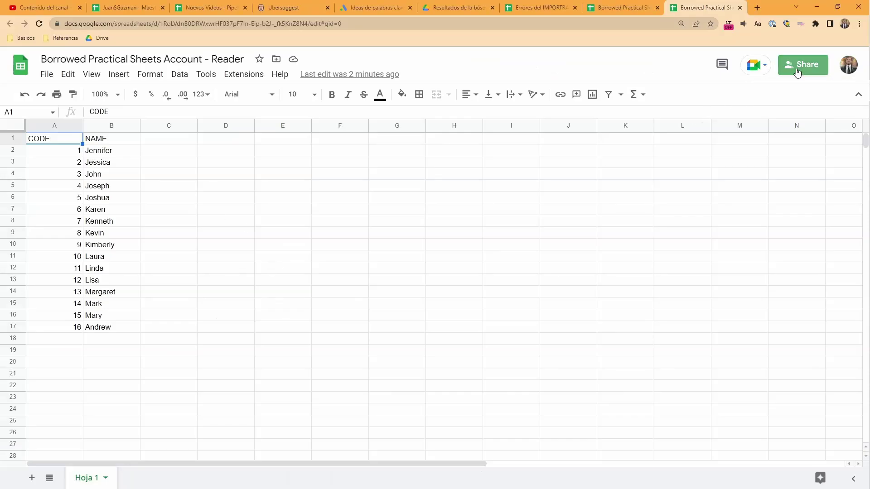
Change the second account from Viewer to Commenter access and reload the spreadsheet
click(554, 283)
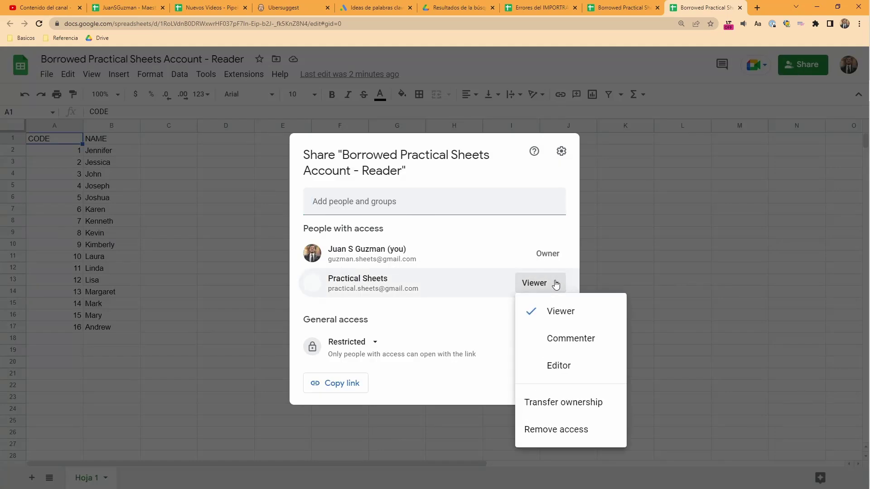
click(570, 340)
click(539, 384)
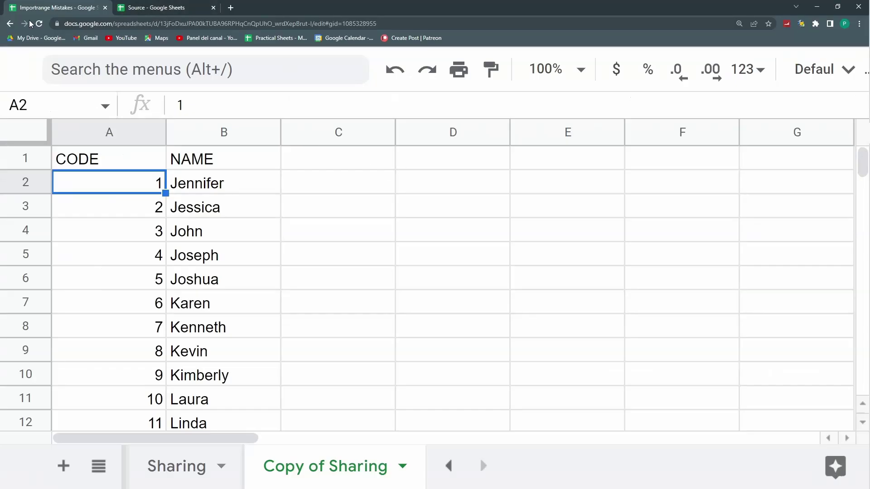
click(39, 23)
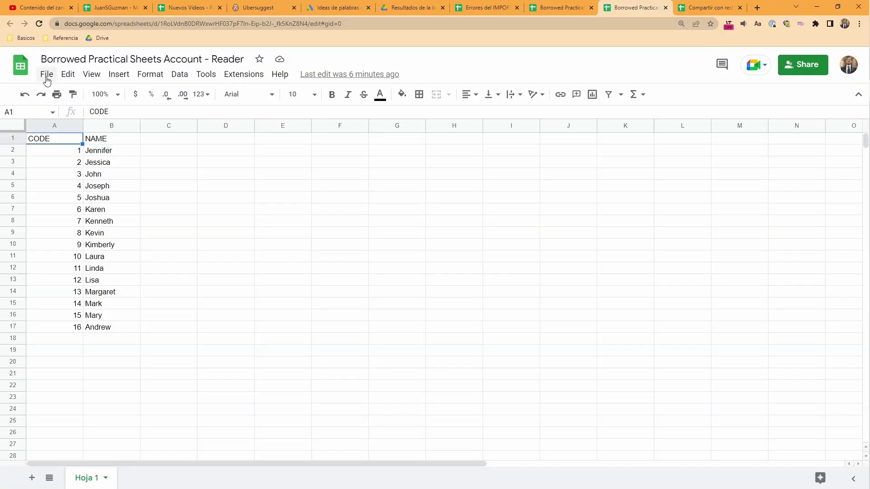
Copy the Reader spreadsheet as 'Borrowed Practical Sheets Account - Reader limited' and select its new ID
click(46, 74)
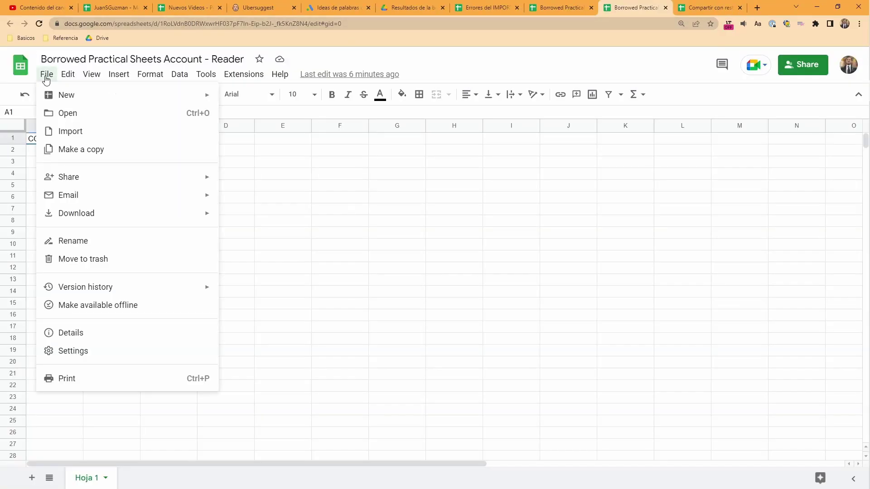
click(78, 150)
click(485, 217)
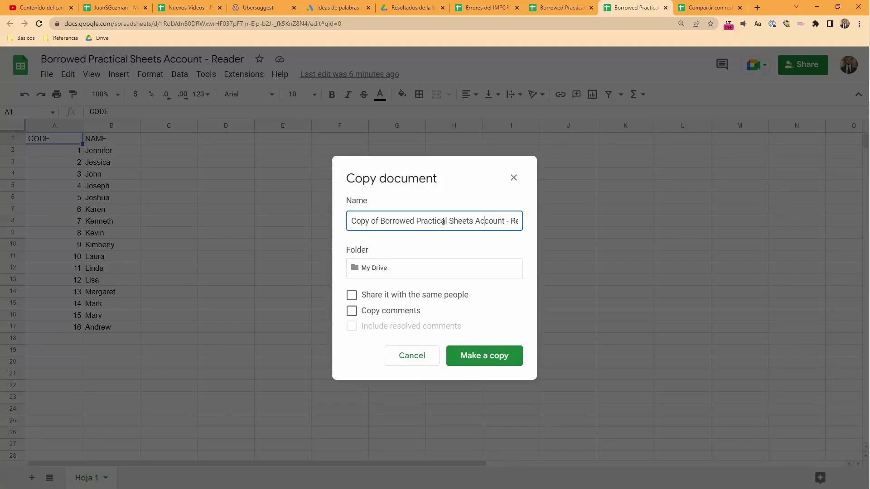
drag(385, 222, 327, 210)
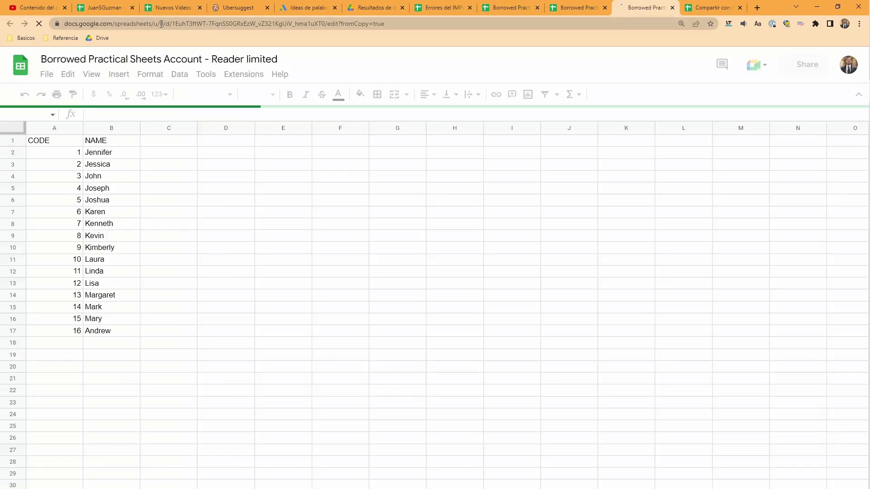
drag(159, 24, 312, 25)
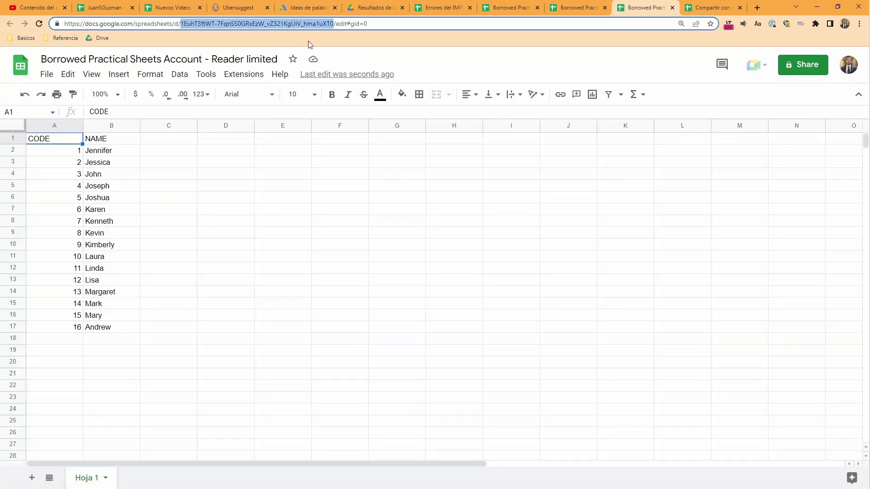
click(310, 45)
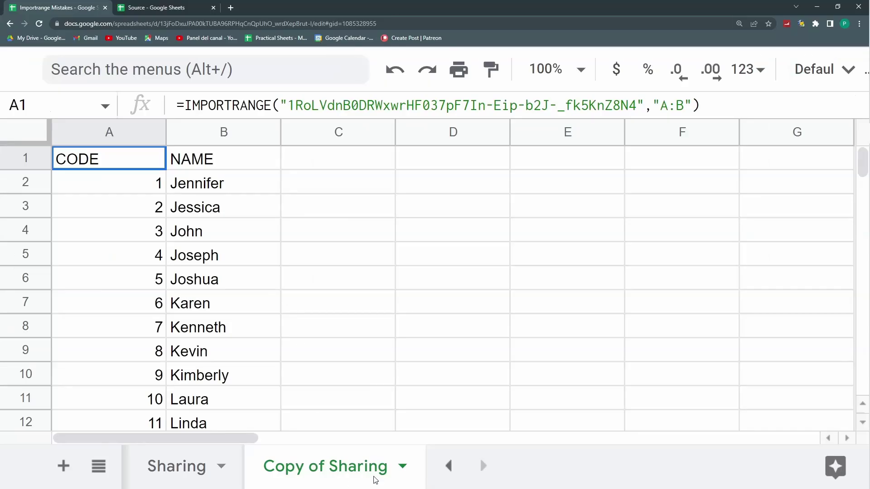
Rename the Copy of Sharing tab to Viewer and add the second account as Viewer
double_click(353, 479)
text(Viewe)
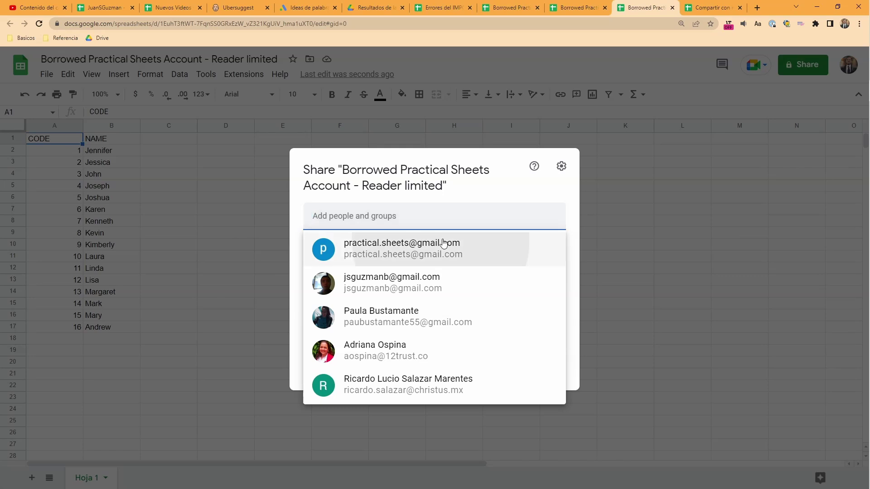
click(446, 242)
click(532, 232)
click(560, 254)
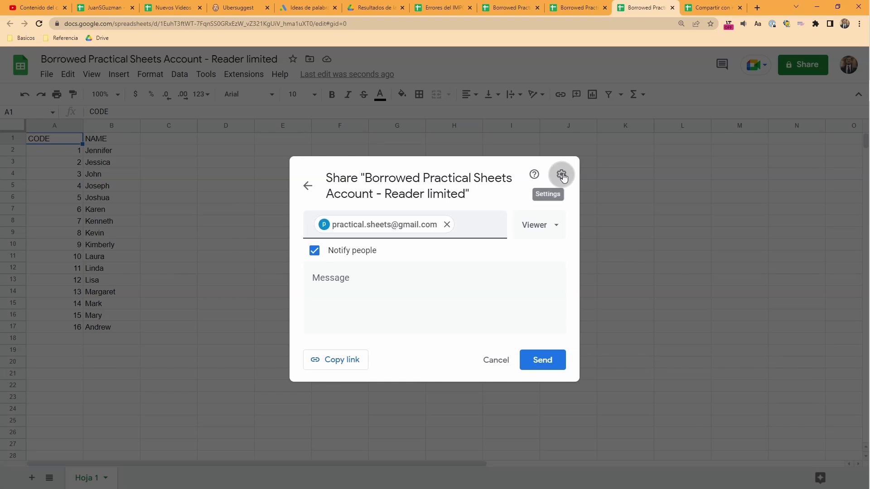
Stop viewers from downloading, printing or copying, then send the view-only invitation
click(561, 174)
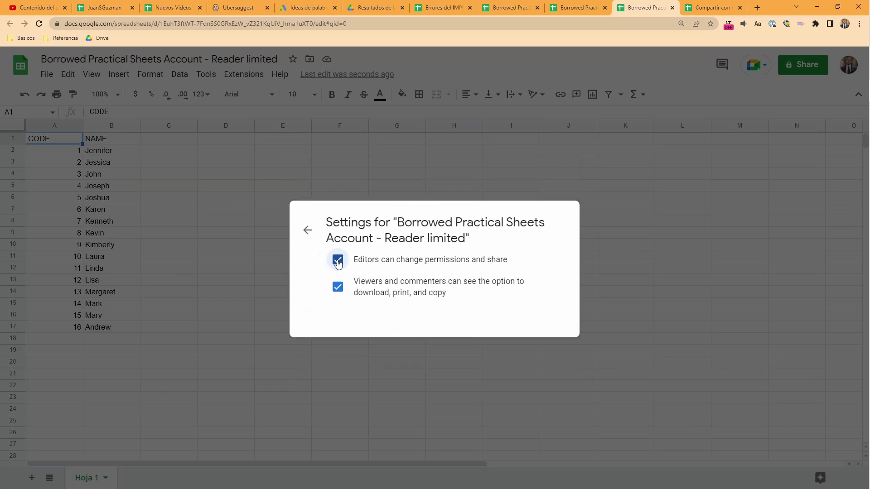
click(338, 261)
click(337, 287)
click(337, 259)
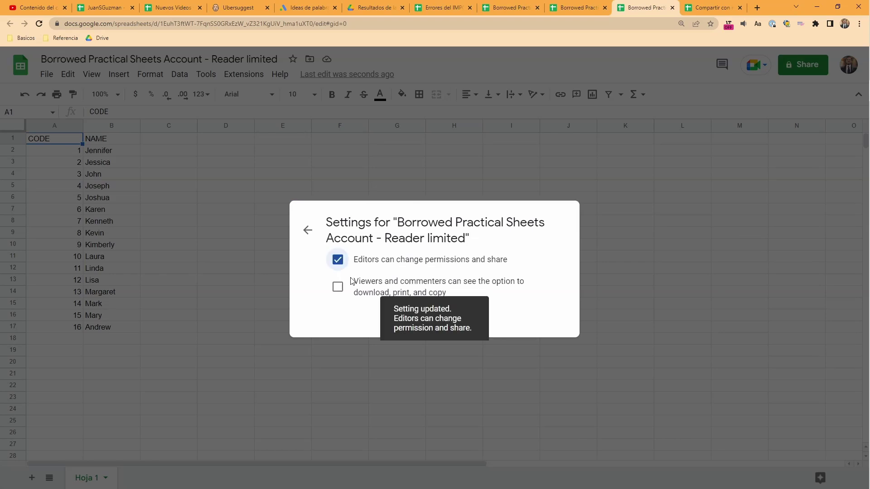
click(307, 230)
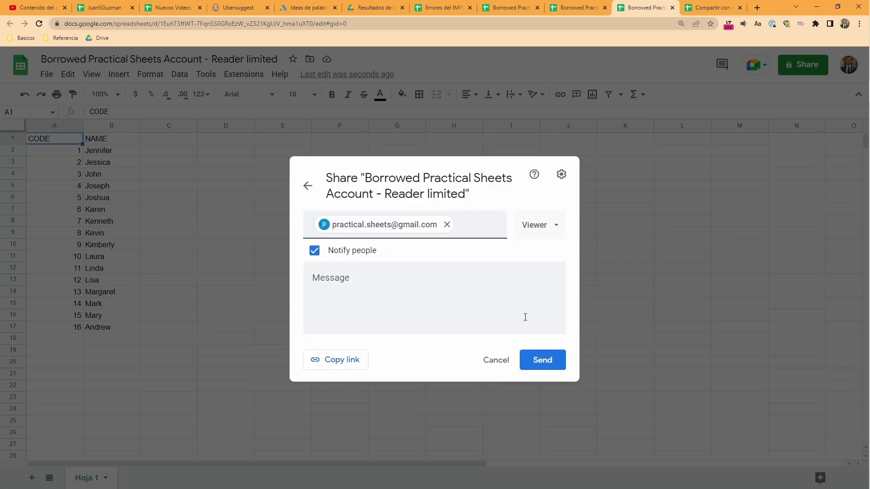
click(538, 358)
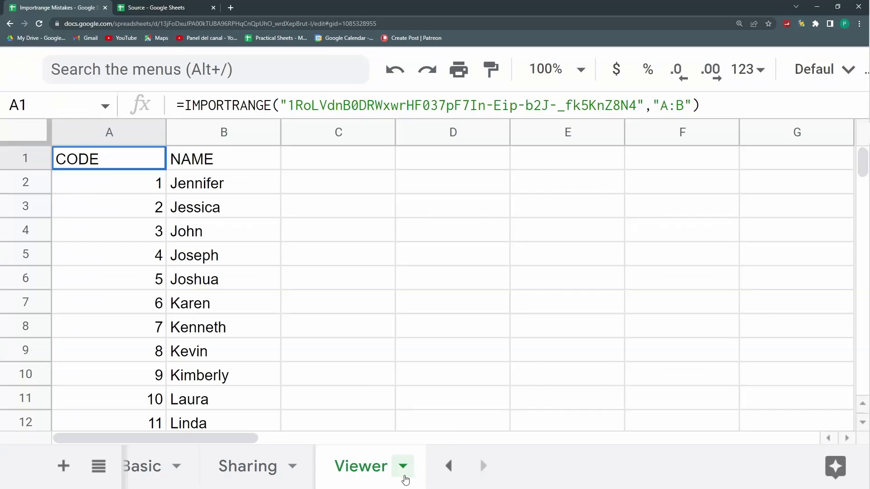
Duplicate the Viewer sheet and name the copy 'Limited Viewer'
click(403, 471)
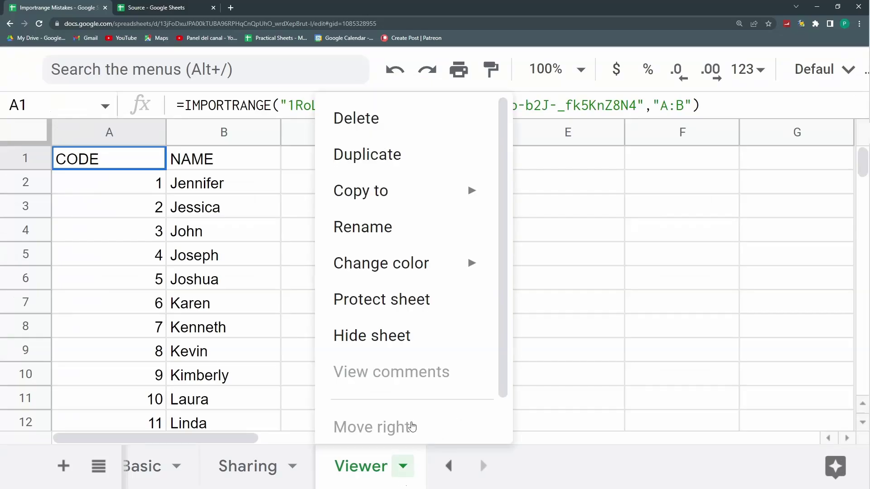
click(377, 154)
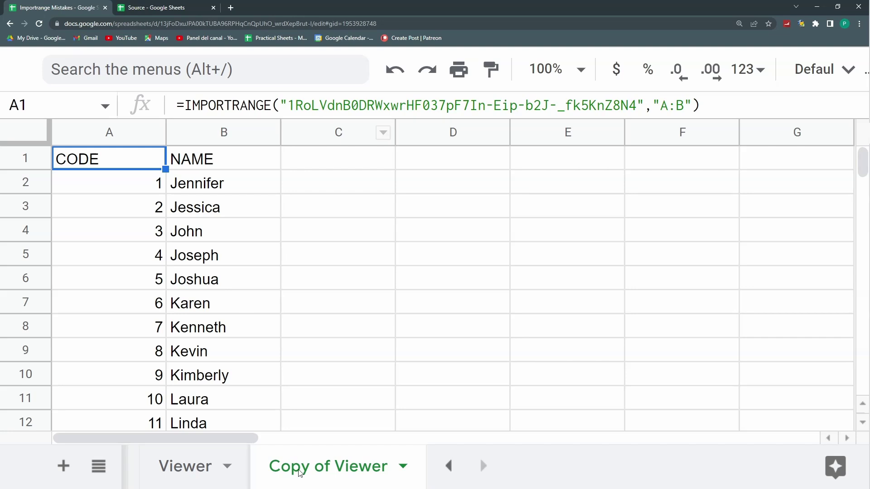
double_click(340, 472)
text(Limited Viewer)
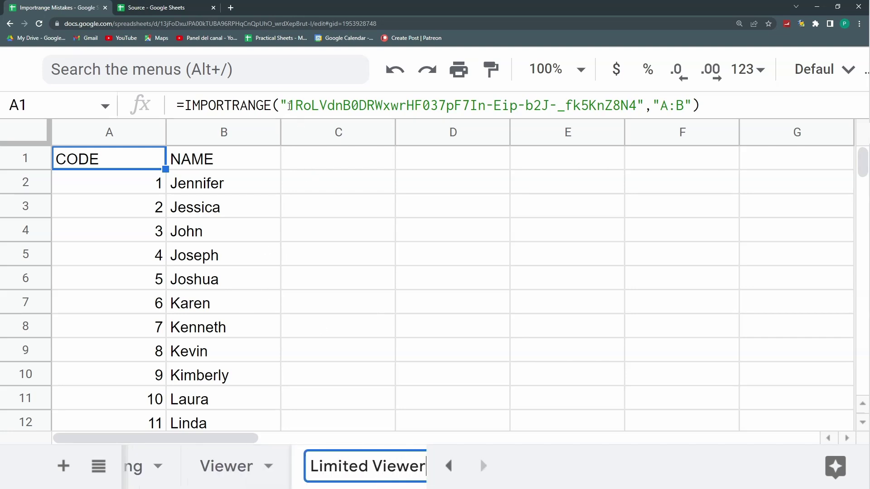
key(Return)
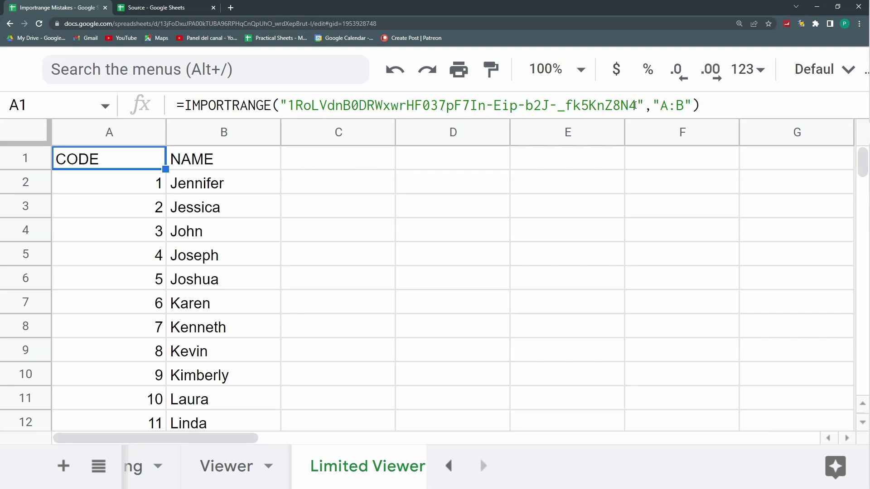
Paste the Reader limited file's ID into A1's IMPORTRANGE and check the resulting #REF! error
drag(636, 105, 288, 123)
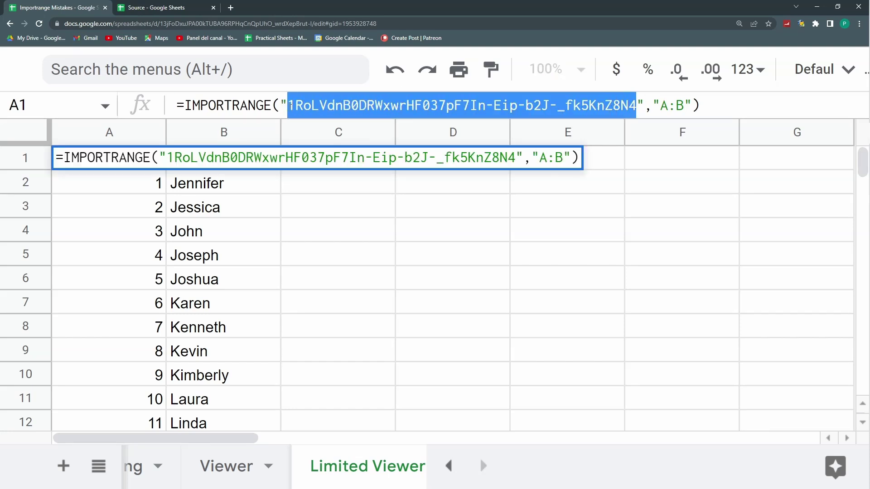
key(ctrl+v)
key(Return)
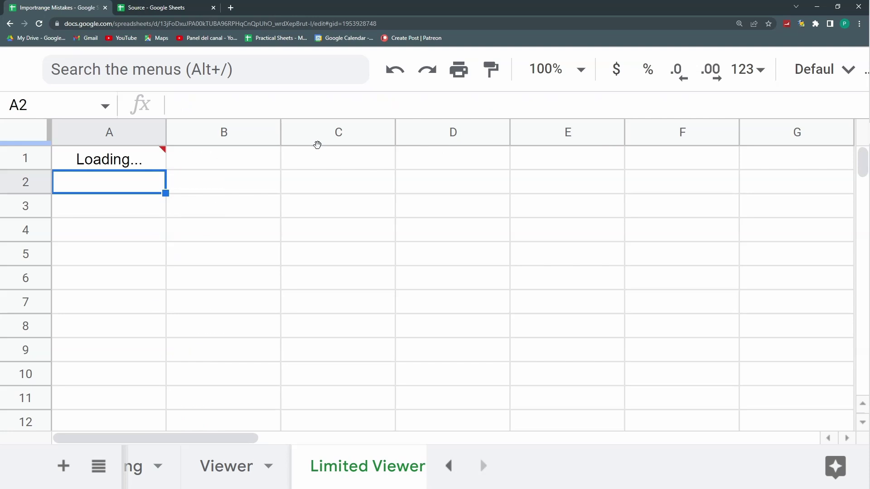
mouse_move(139, 154)
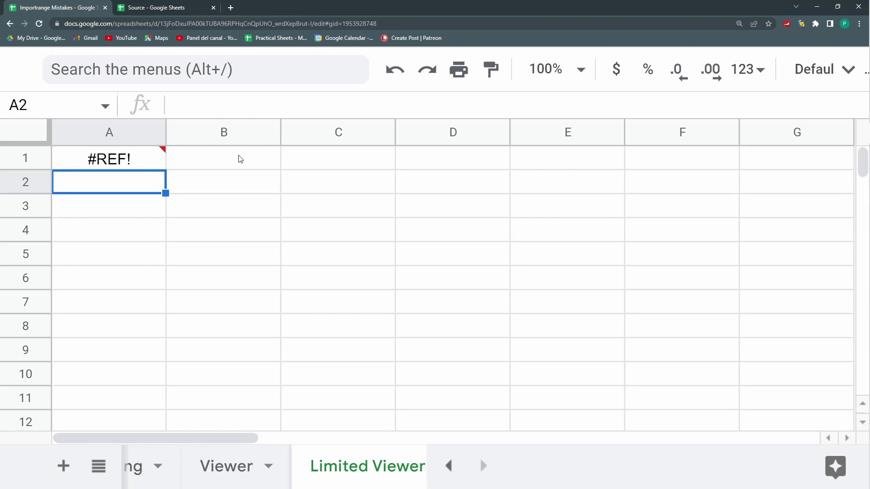
click(149, 154)
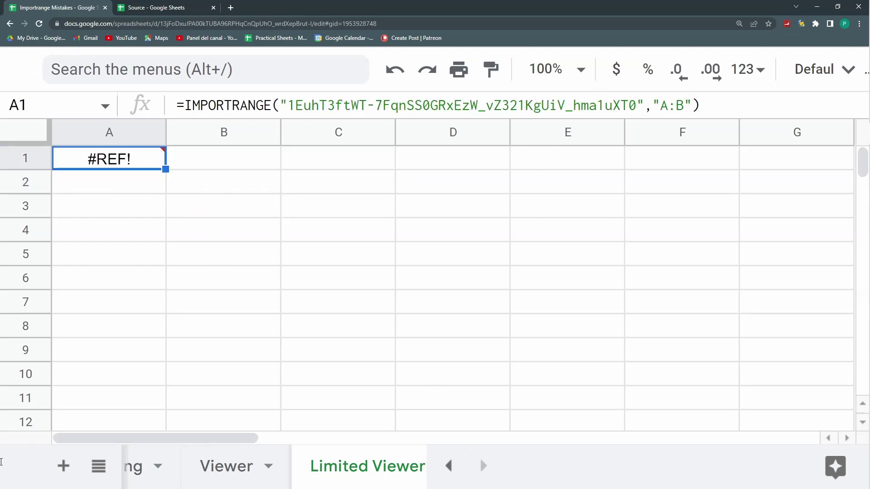
Add an empty Sheet3, then upload Enzimas.xlsx from the Descargas folder to My Drive
click(63, 465)
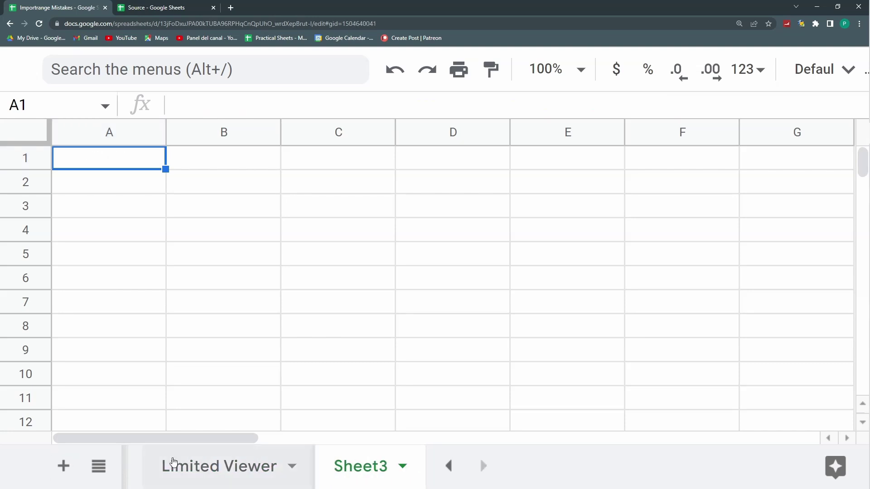
click(137, 11)
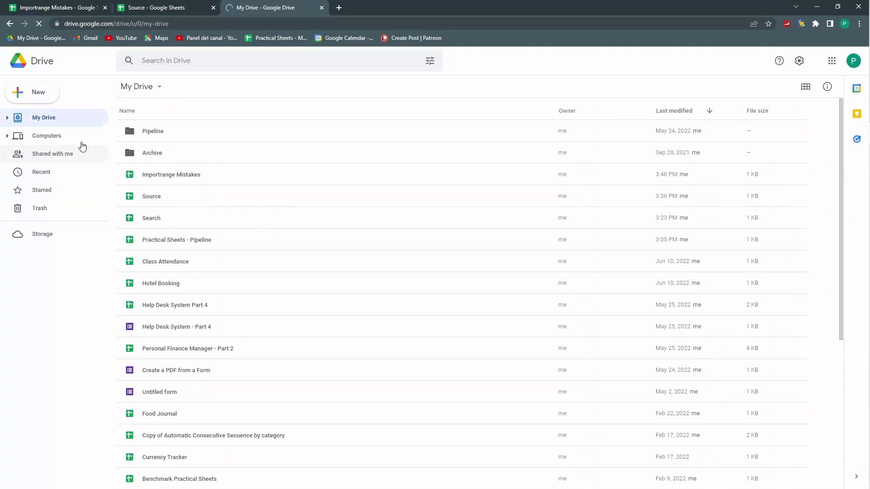
click(49, 99)
click(54, 118)
scroll(156, 99, down, 4)
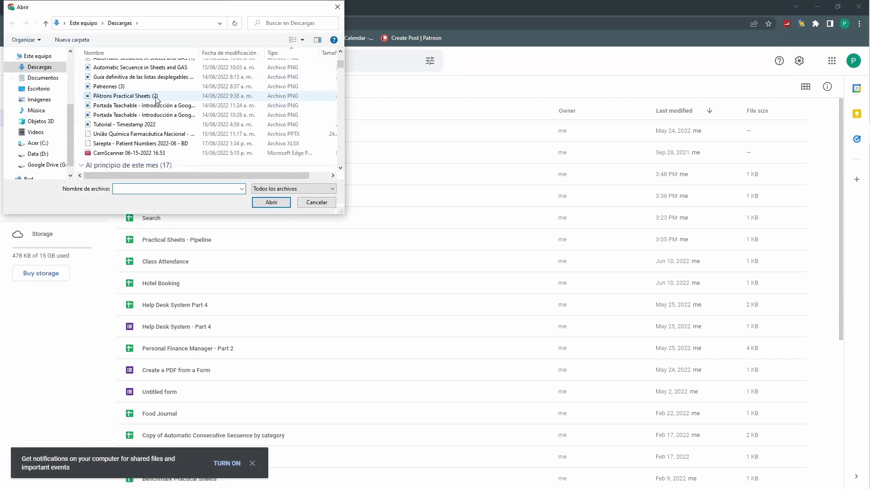
scroll(171, 124, down, 4)
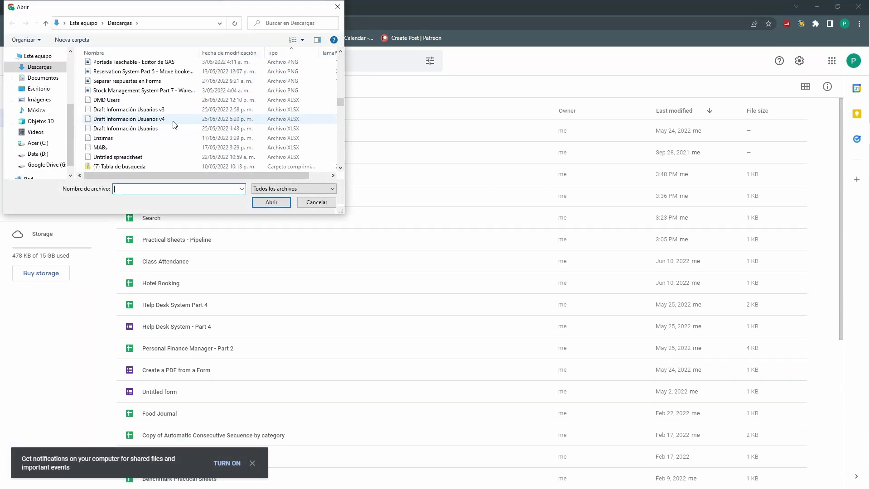
double_click(151, 142)
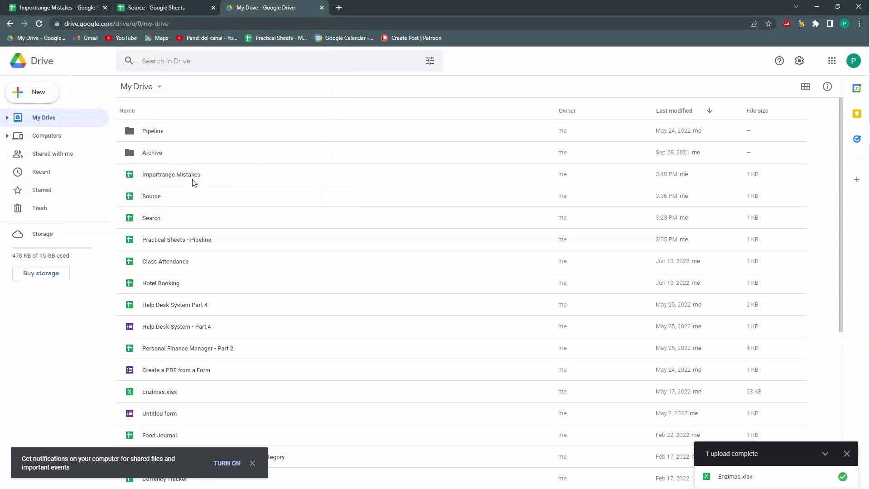
Open Enzimas.xlsx, close the Office Editing welcome, and select its spreadsheet ID from the address
click(172, 397)
double_click(172, 397)
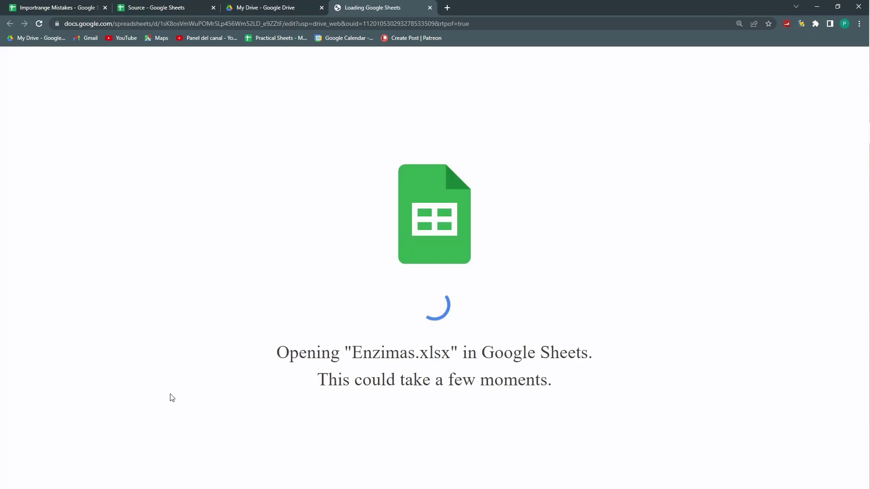
drag(159, 21, 265, 23)
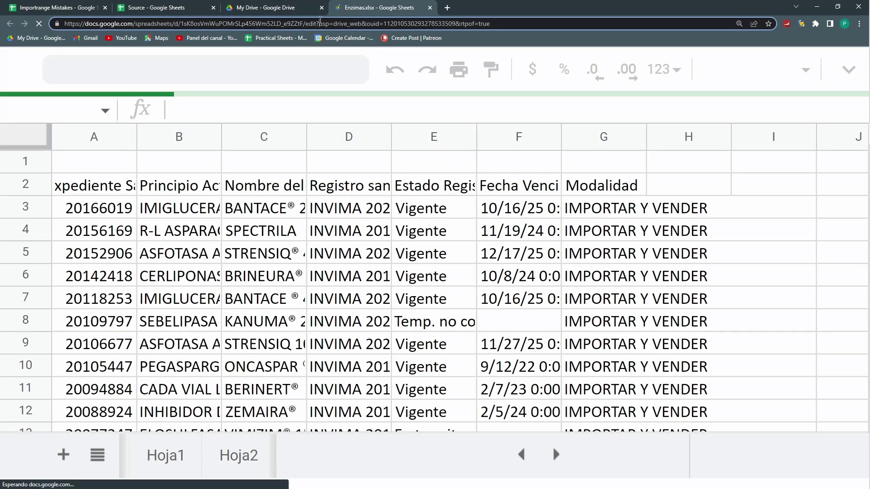
click(303, 22)
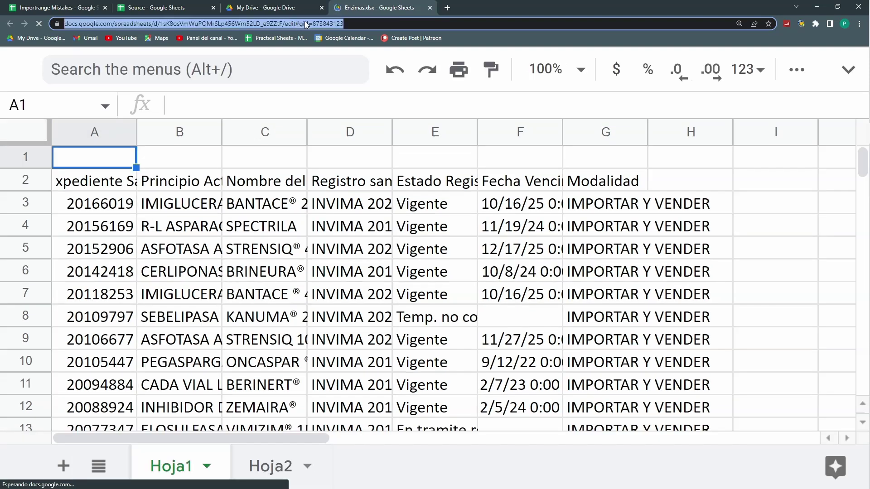
click(287, 23)
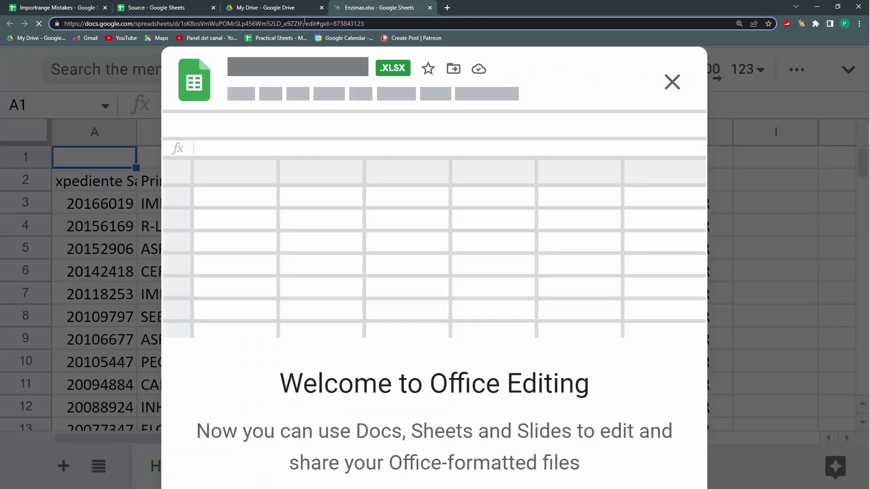
drag(303, 23, 290, 24)
click(672, 81)
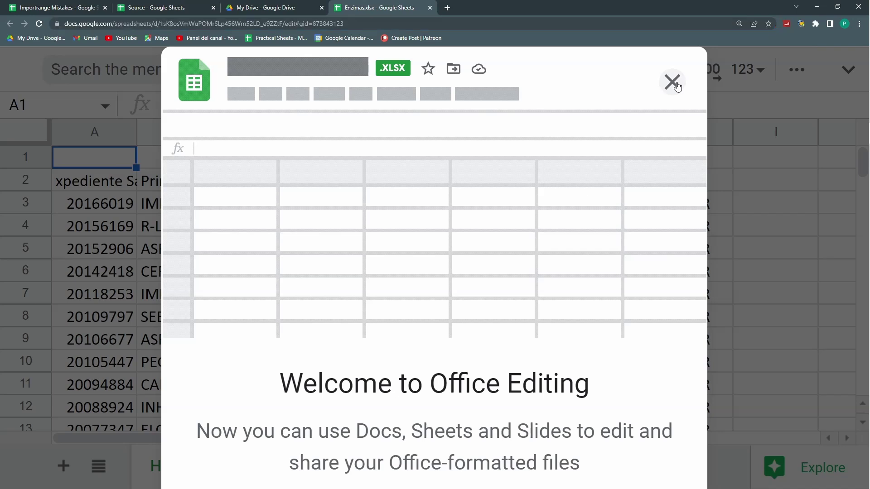
drag(282, 23, 163, 28)
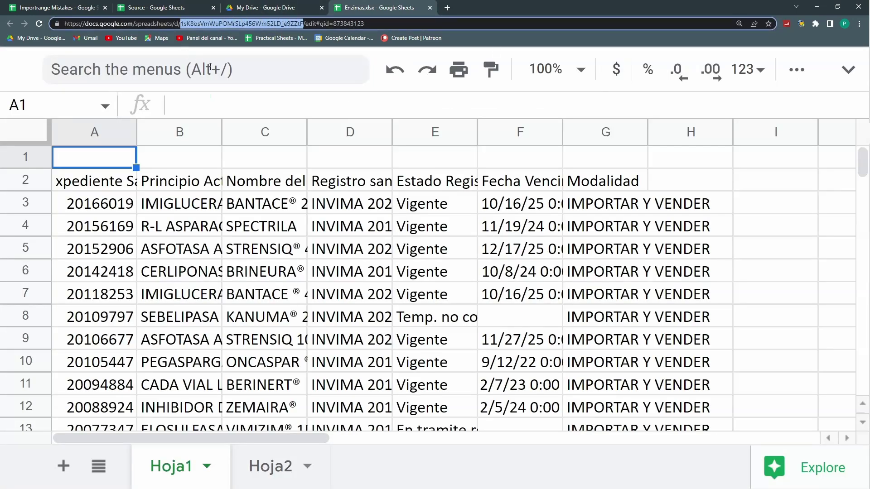
click(186, 8)
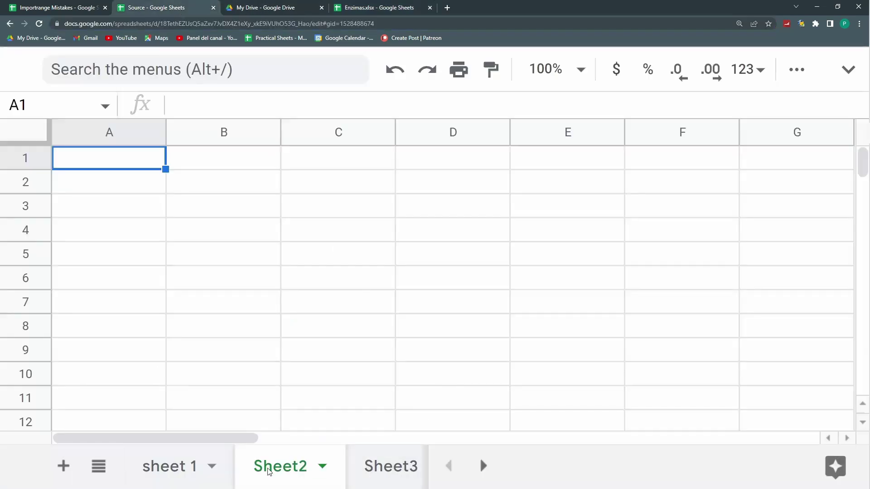
Rename Sheet3 to Excel and paste the Limited Viewer IMPORTRANGE formula into its A1
click(110, 4)
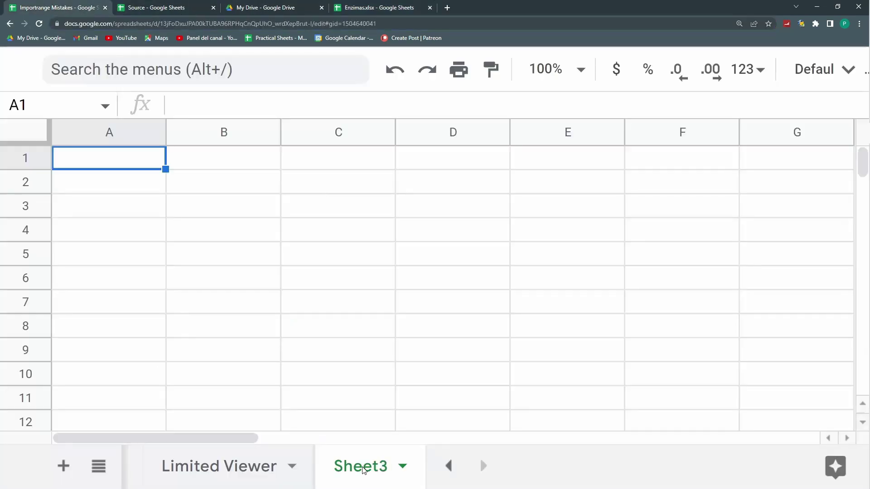
double_click(362, 469)
text(Excel)
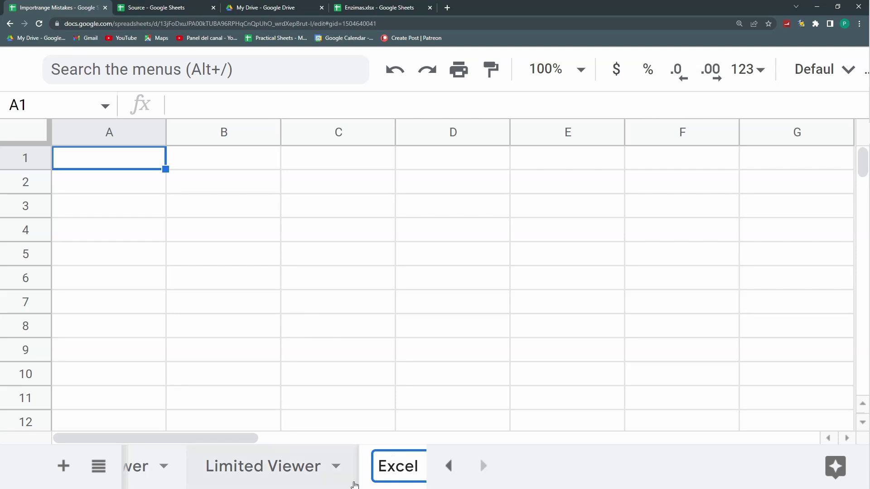
click(268, 471)
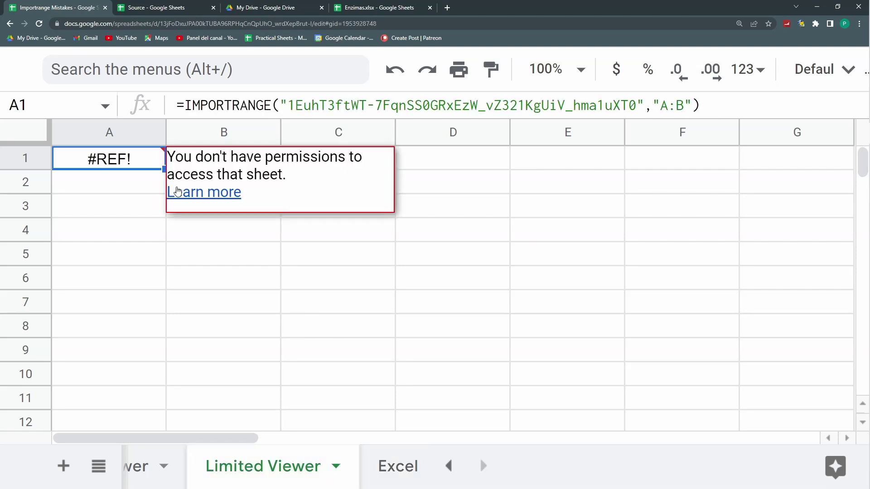
triple_click(257, 106)
key(ctrl+c)
click(388, 467)
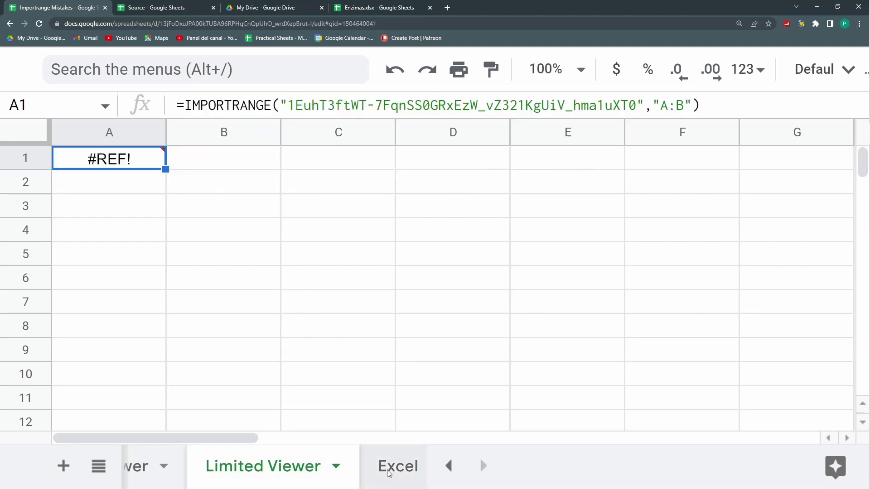
key(ctrl+v)
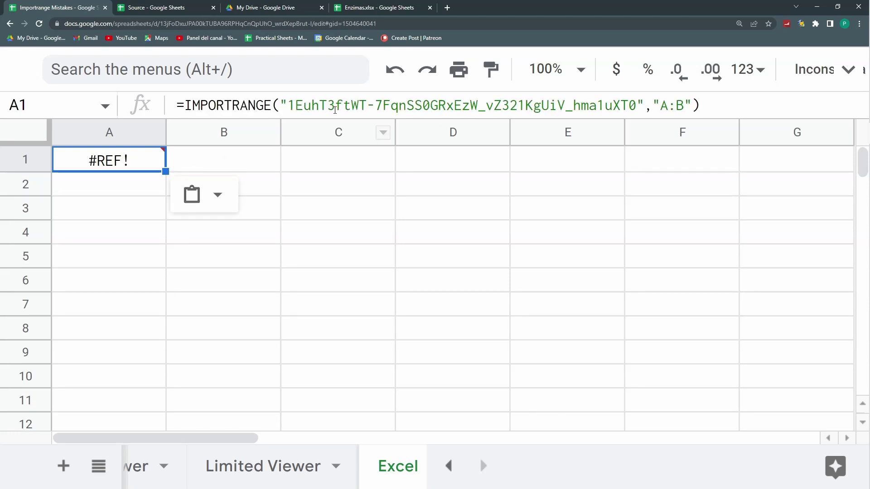
Swap in the Enzimas.xlsx spreadsheet ID and commit the formula, which returns #REF!
drag(285, 103, 636, 100)
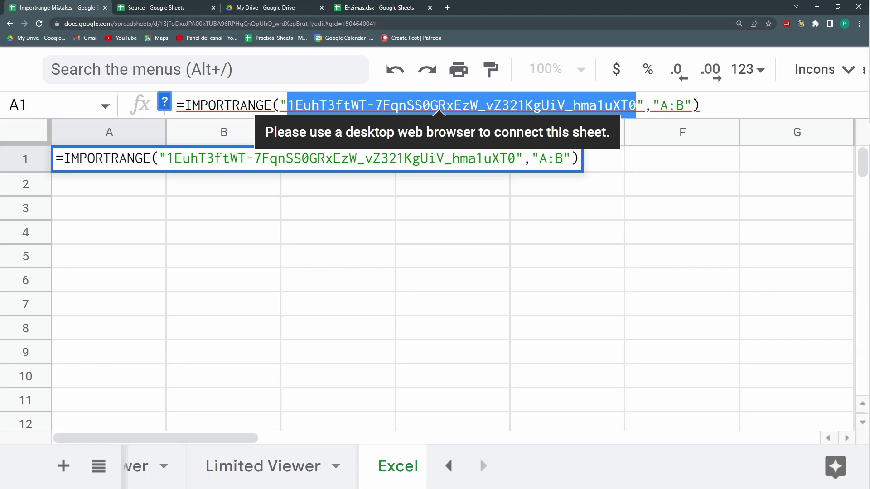
key(super+v)
click(327, 188)
click(371, 7)
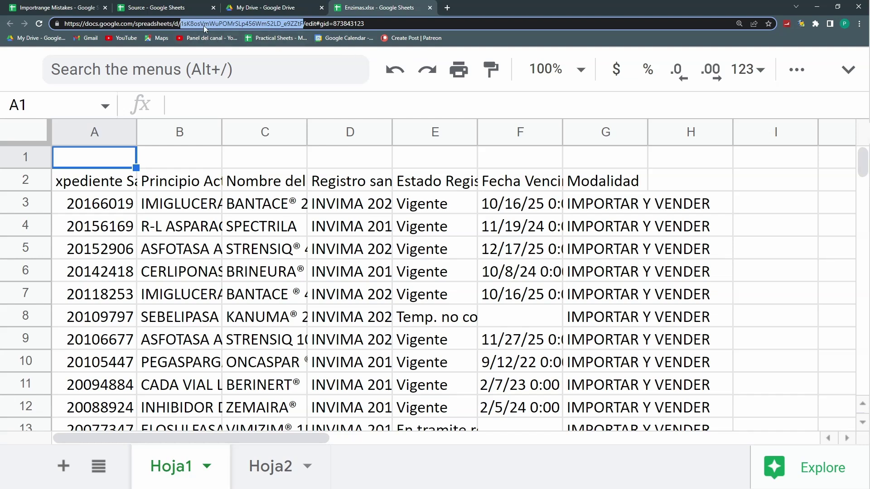
click(67, 7)
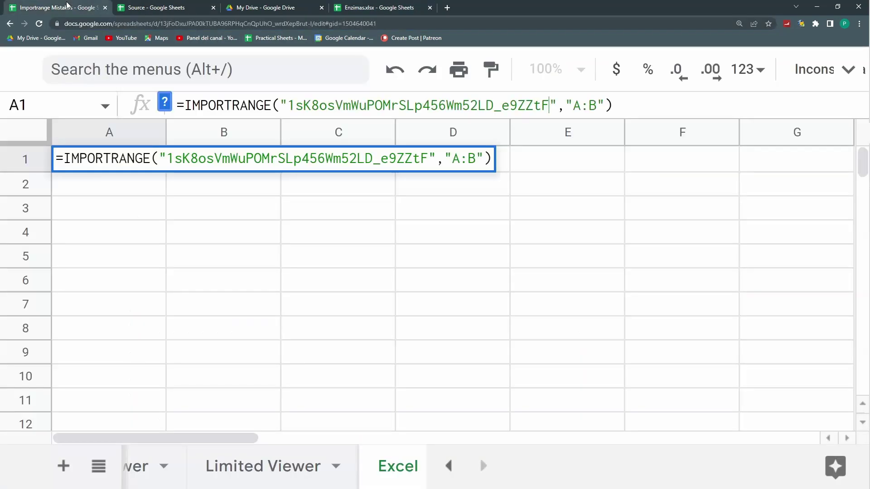
key(Return)
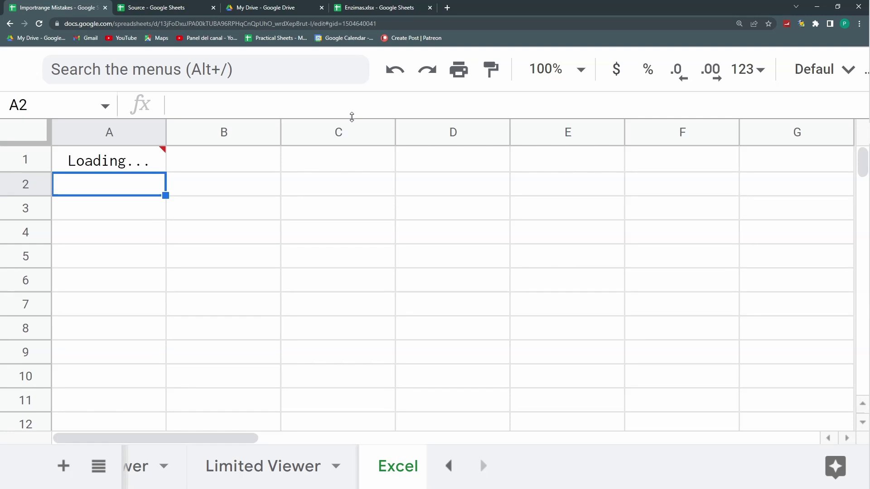
mouse_move(135, 170)
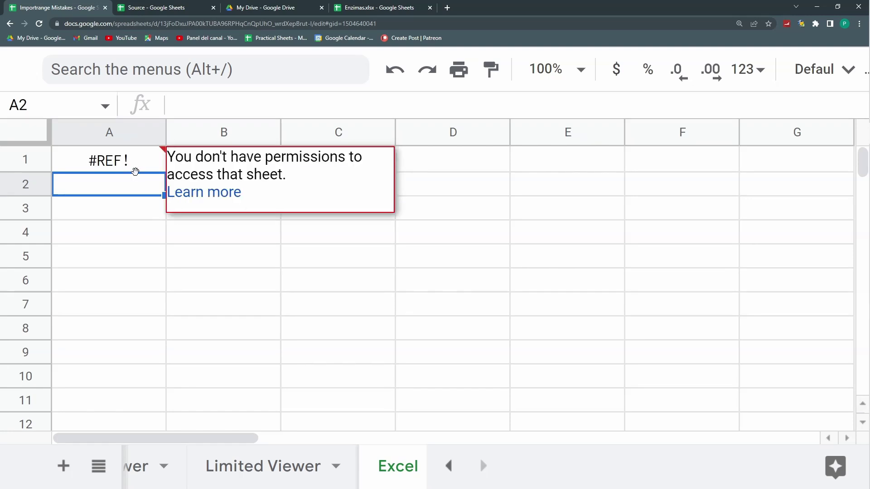